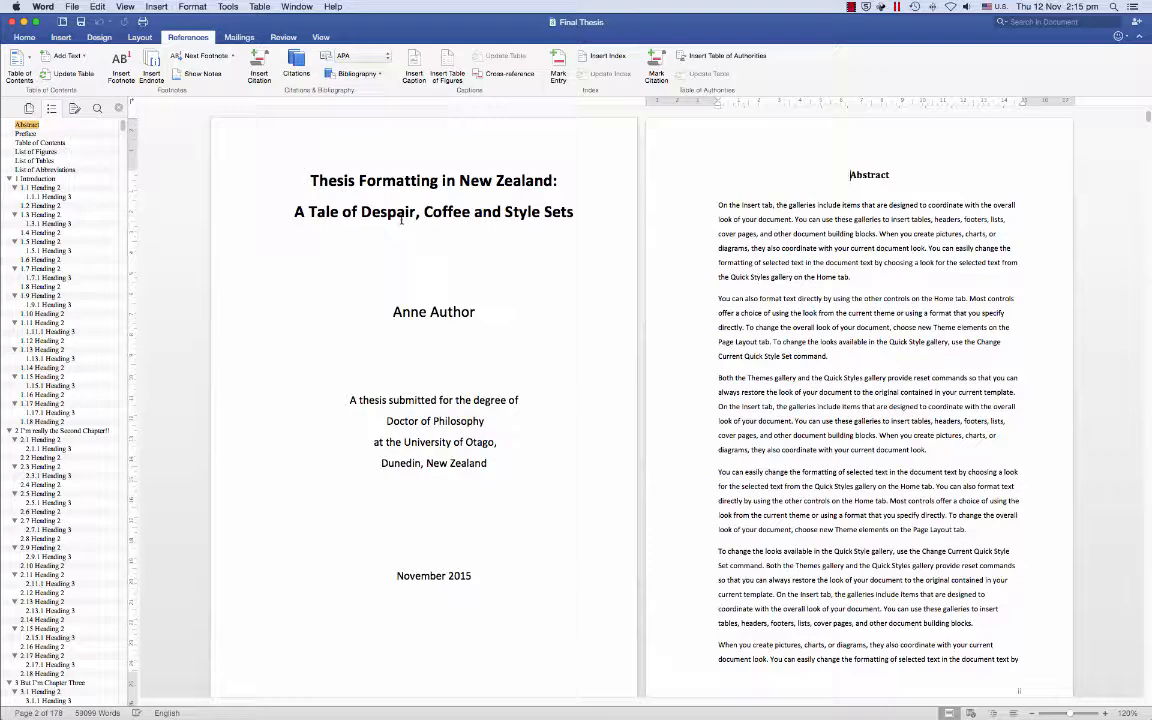
- Jump from the title page to the empty Table of Contents page via the Navigation Pane
{"action": "left_click", "coordinate": [22, 144]}
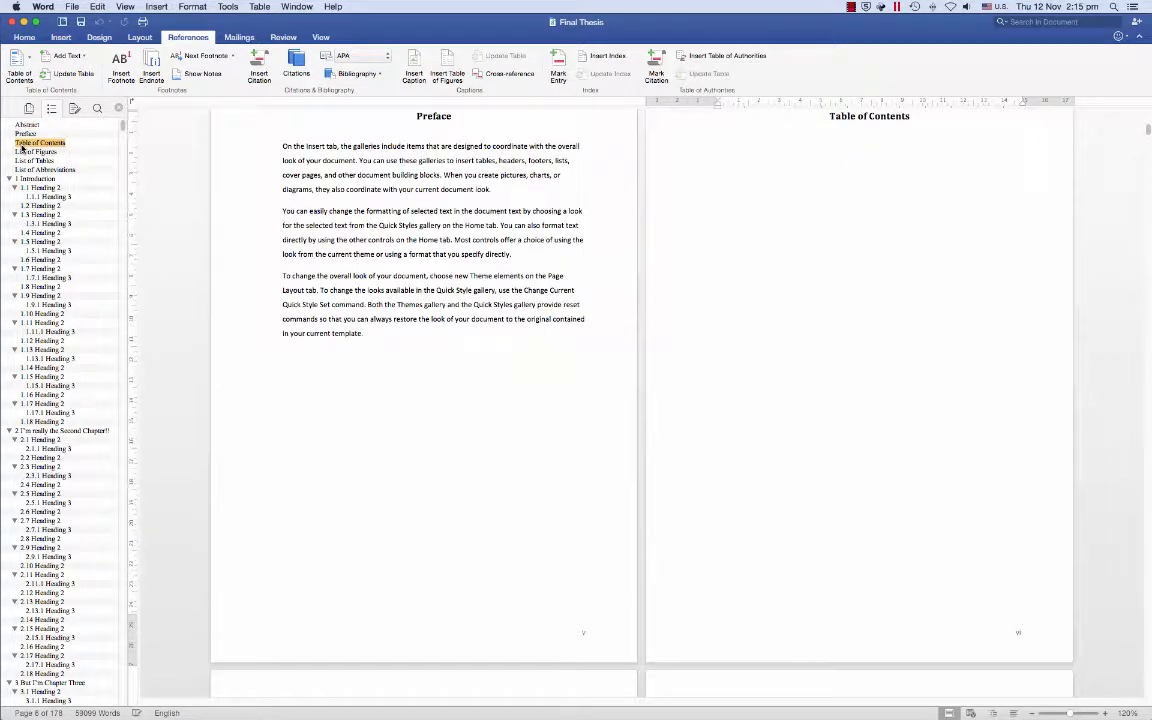
{"action": "left_click", "coordinate": [24, 152]}
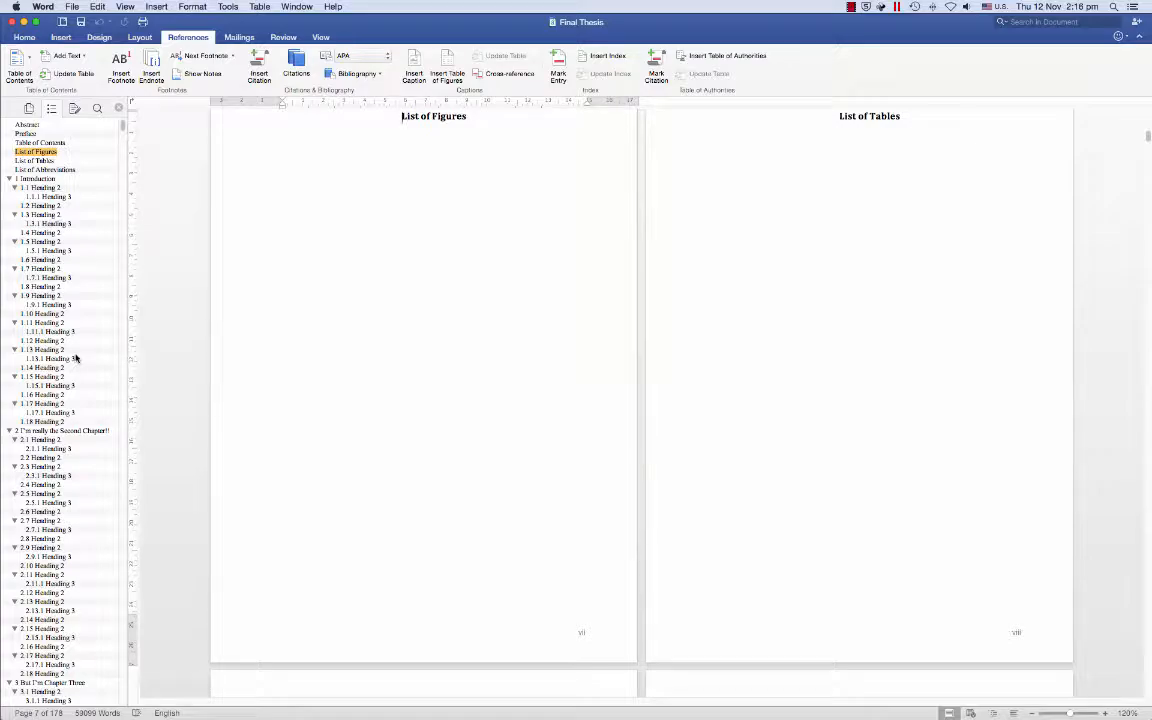
{"action": "left_click", "coordinate": [32, 422]}
{"action": "scroll", "coordinate": [316, 356], "scroll_direction": "up", "scroll_amount": 5}
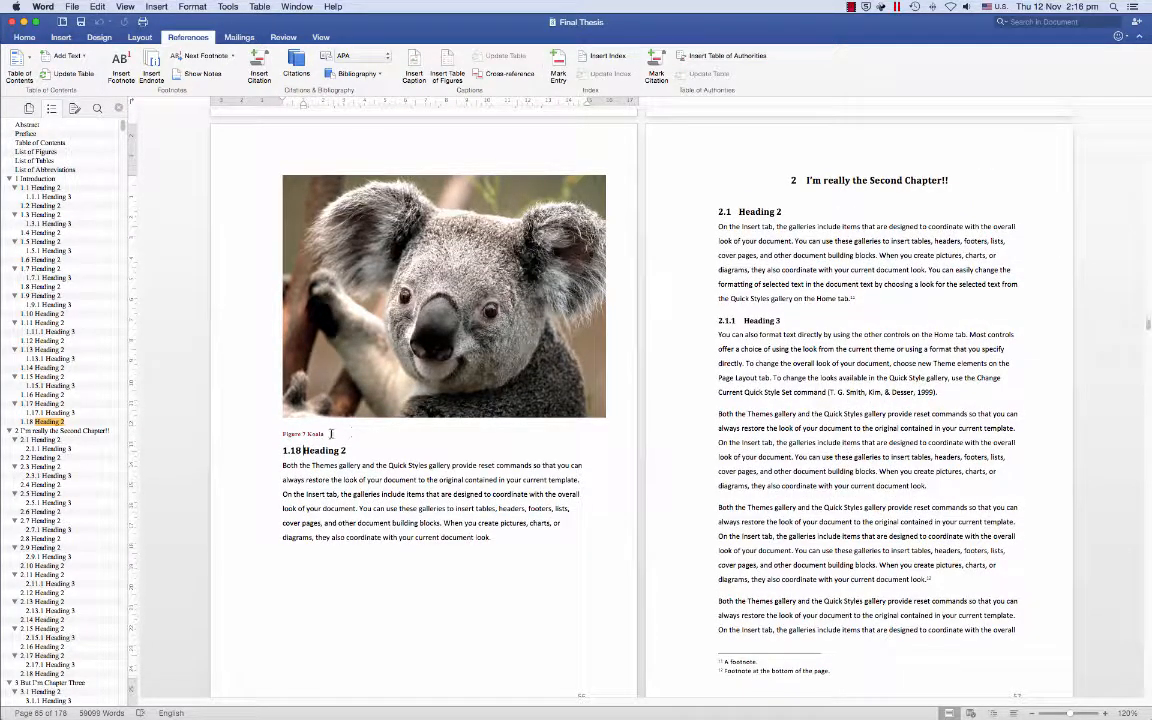
{"action": "scroll", "coordinate": [293, 440], "scroll_direction": "down", "scroll_amount": 10}
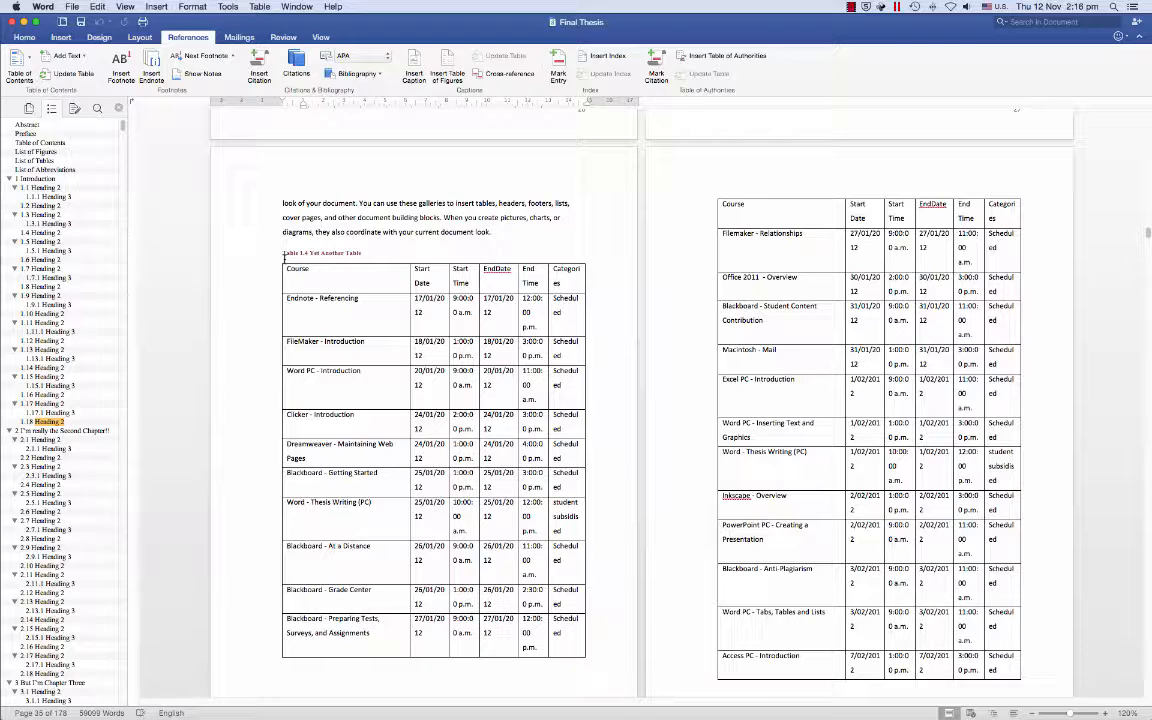
{"action": "left_click", "coordinate": [38, 142]}
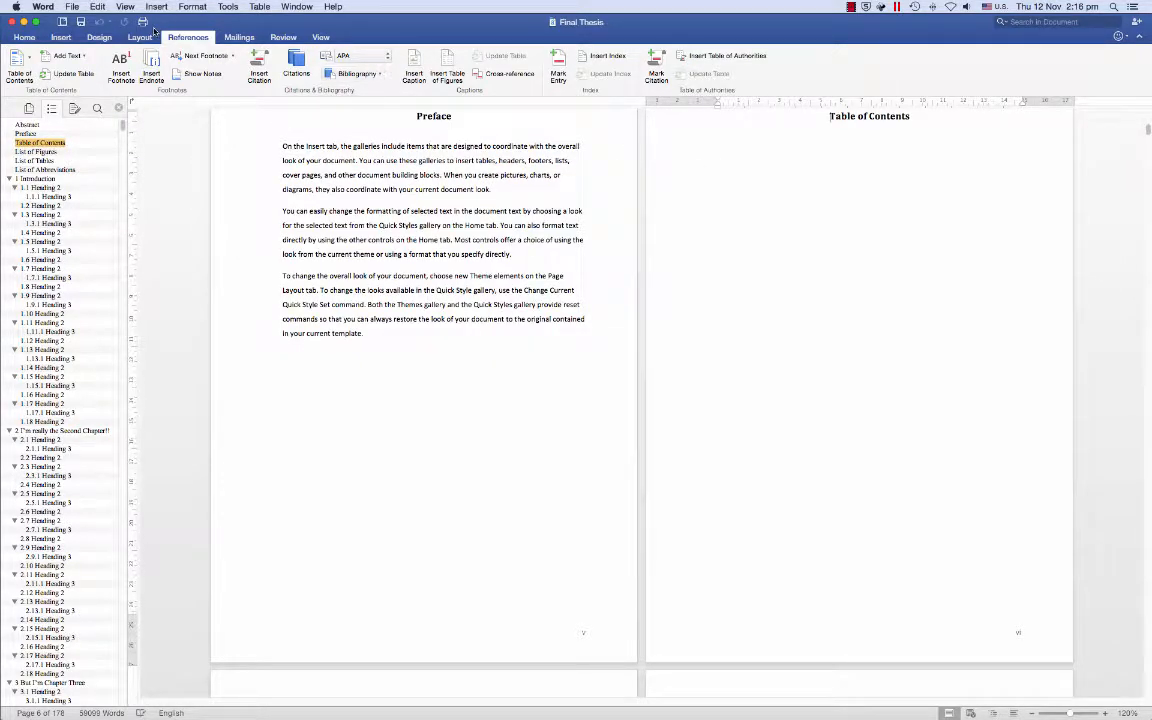
- Show formatting marks, put the cursor below the Table of Contents heading and preview the TOC gallery
{"action": "left_click", "coordinate": [17, 36]}
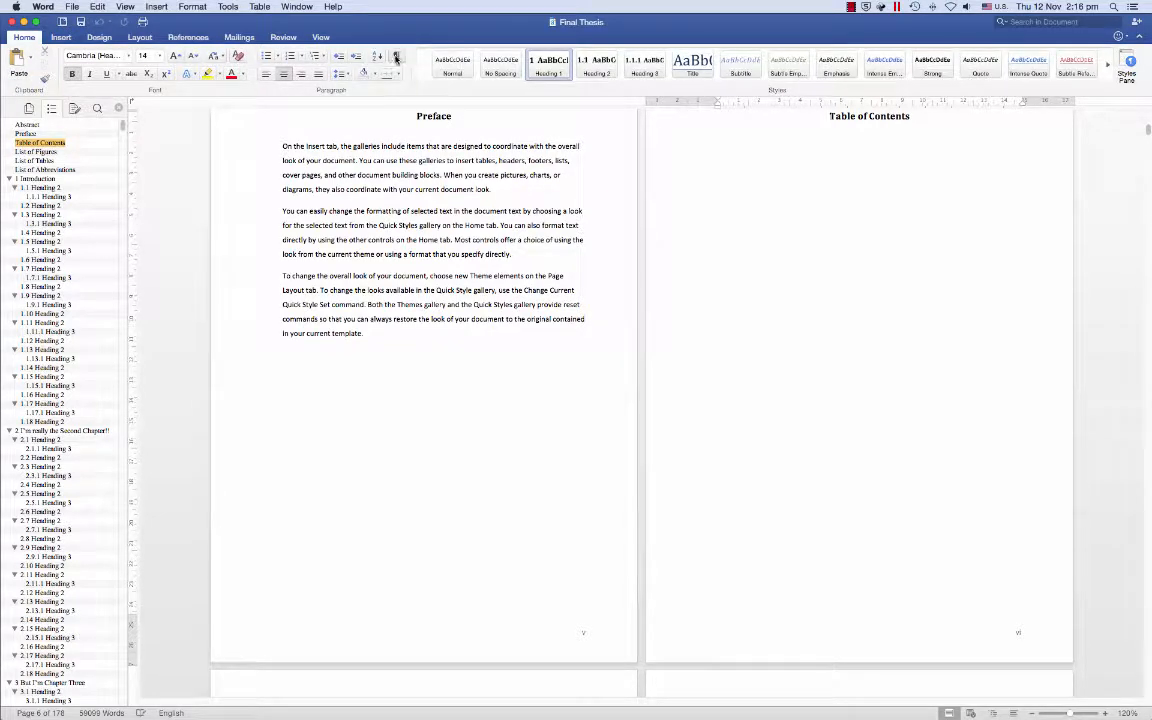
{"action": "left_click", "coordinate": [720, 149]}
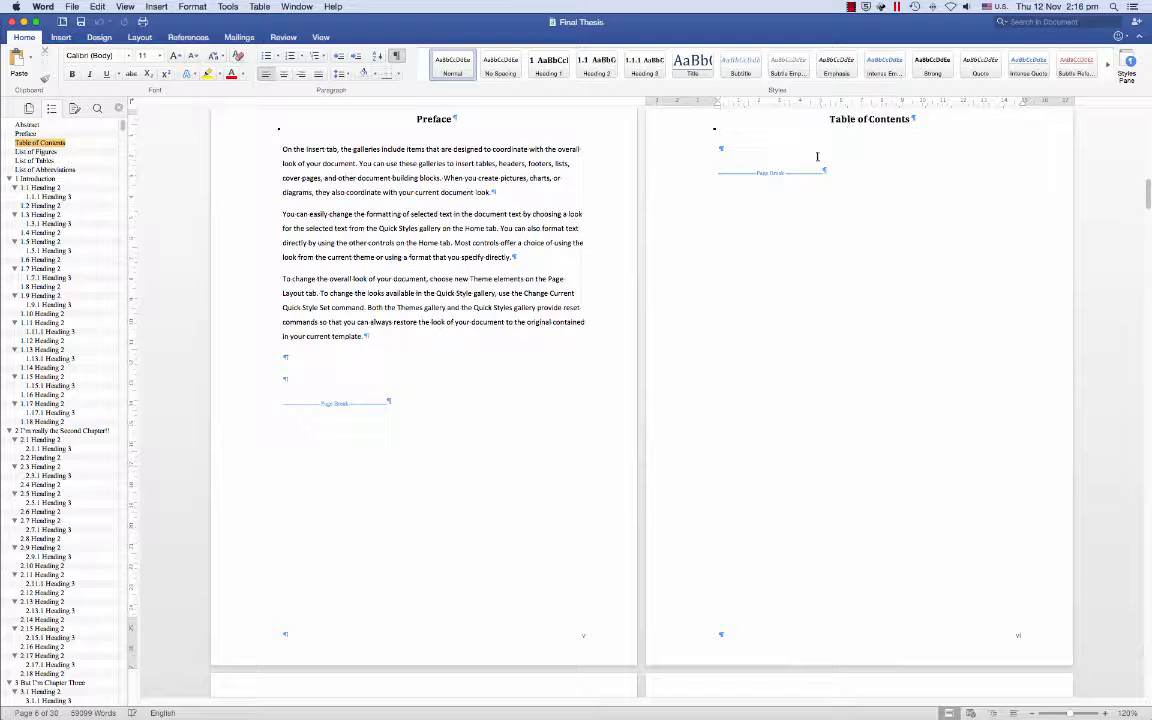
{"action": "left_click", "coordinate": [180, 37]}
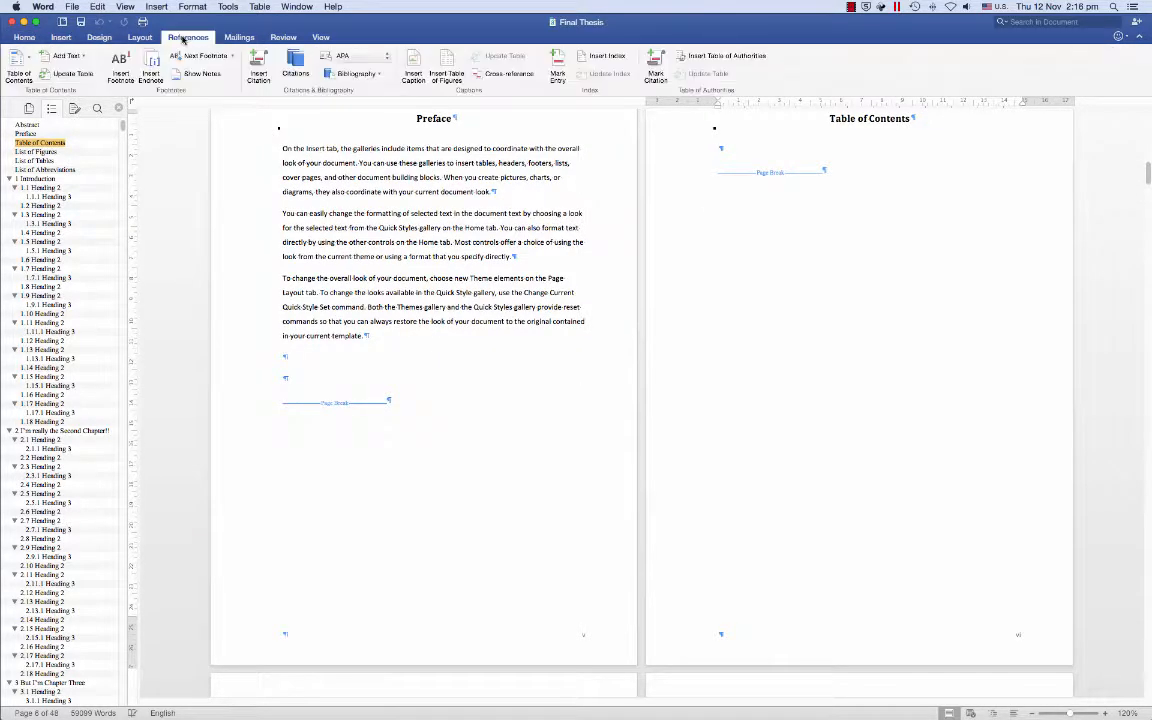
{"action": "left_click", "coordinate": [31, 60]}
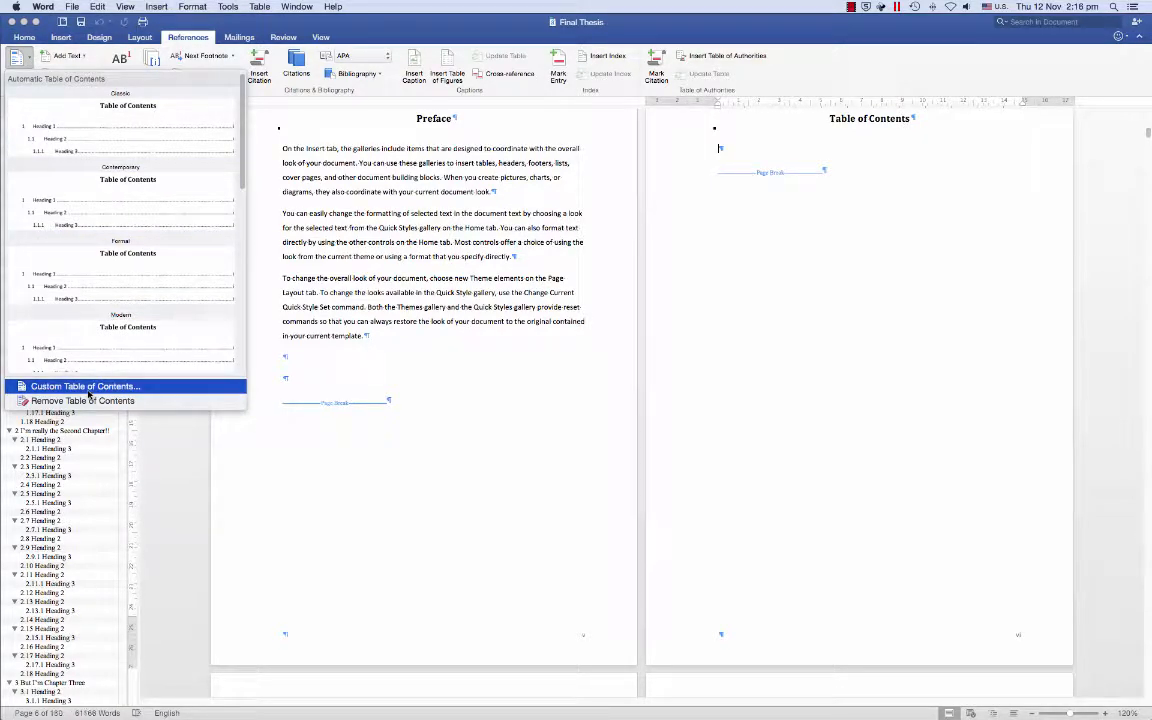
{"action": "left_click", "coordinate": [383, 22]}
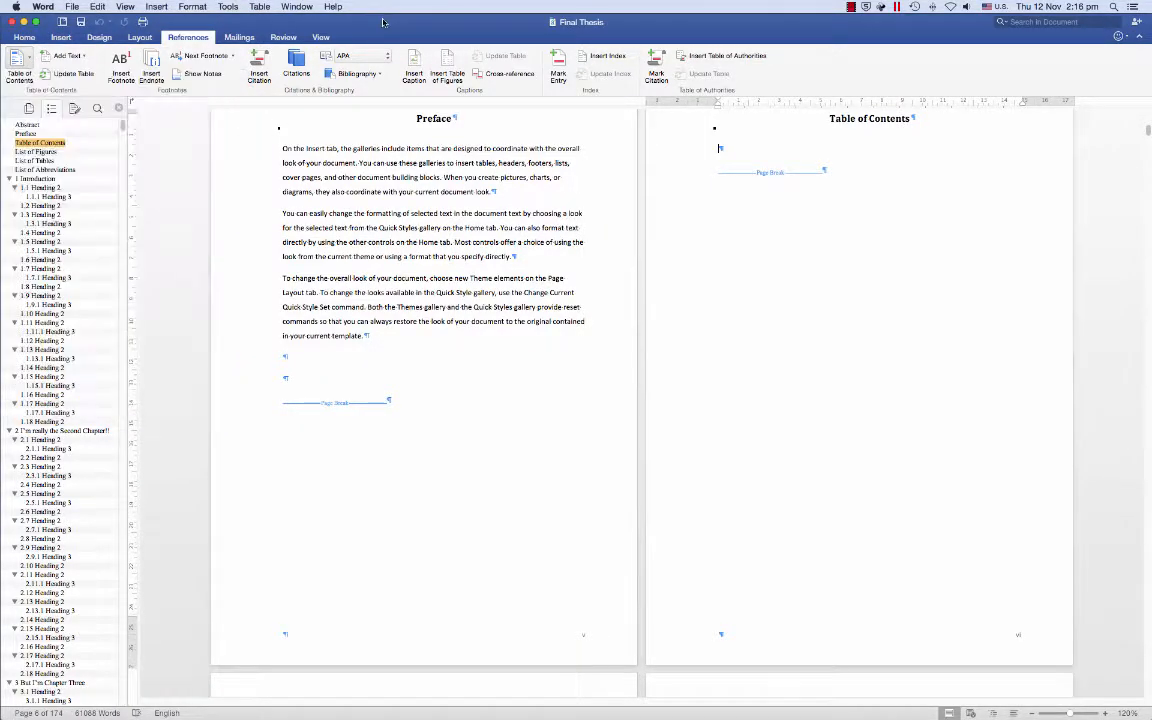
{"action": "left_click", "coordinate": [157, 7]}
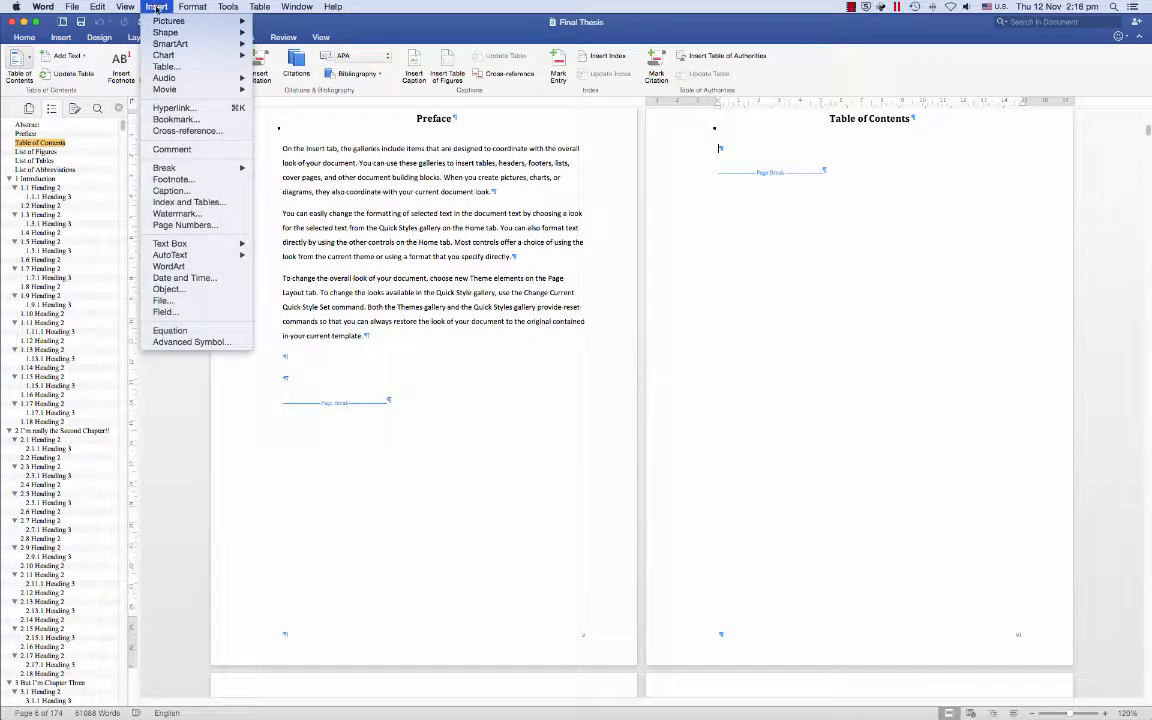
- Insert a three-level table of contents with right-aligned page numbers from Index and Tables
{"action": "left_click", "coordinate": [163, 204]}
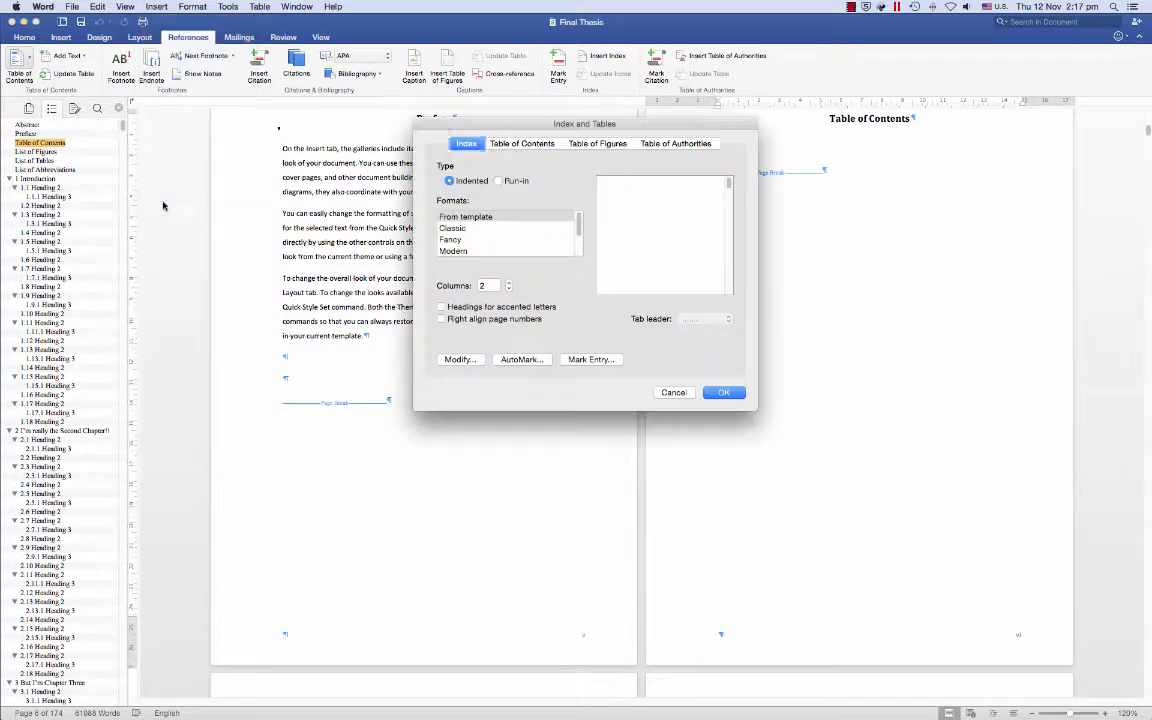
{"action": "left_click", "coordinate": [500, 145]}
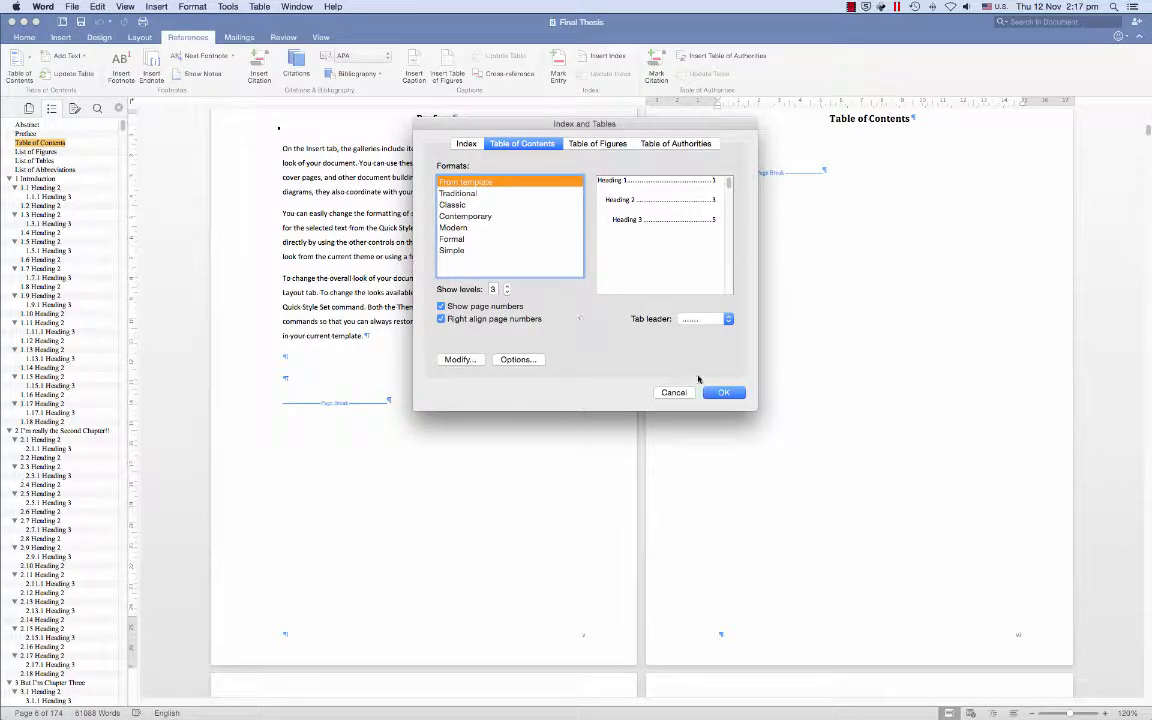
{"action": "left_click", "coordinate": [724, 392]}
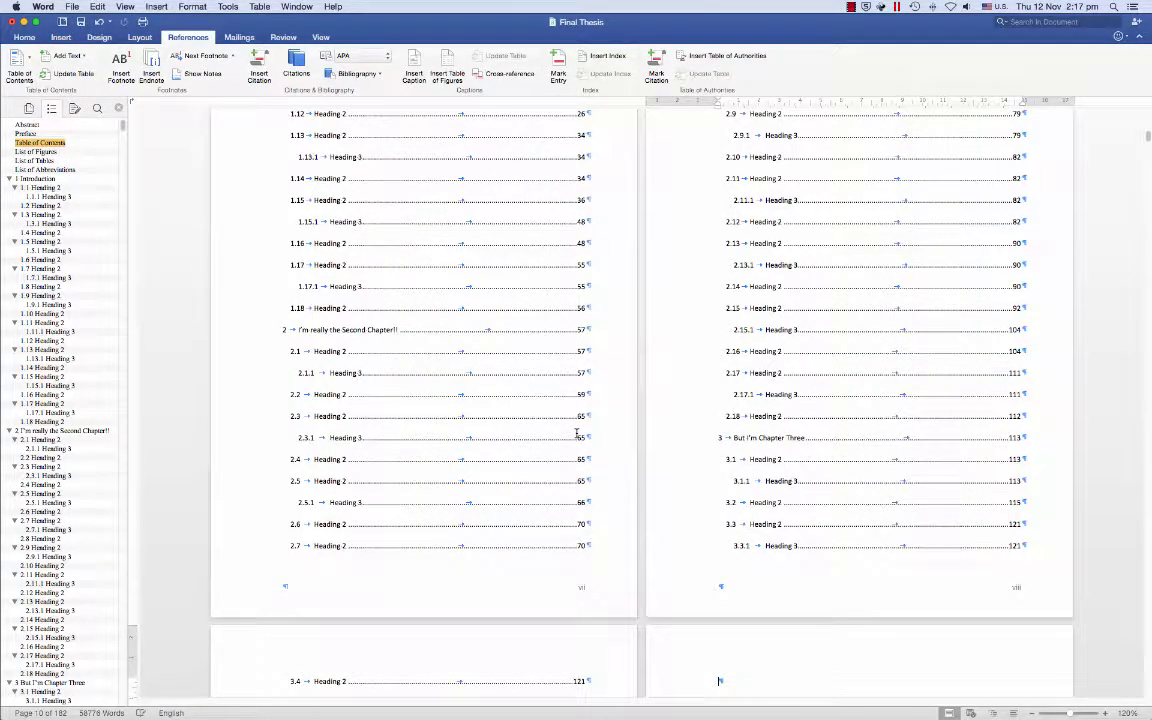
- Delete the empty paragraph and page break after the table of contents
{"action": "scroll", "coordinate": [577, 433], "scroll_direction": "up", "scroll_amount": 3}
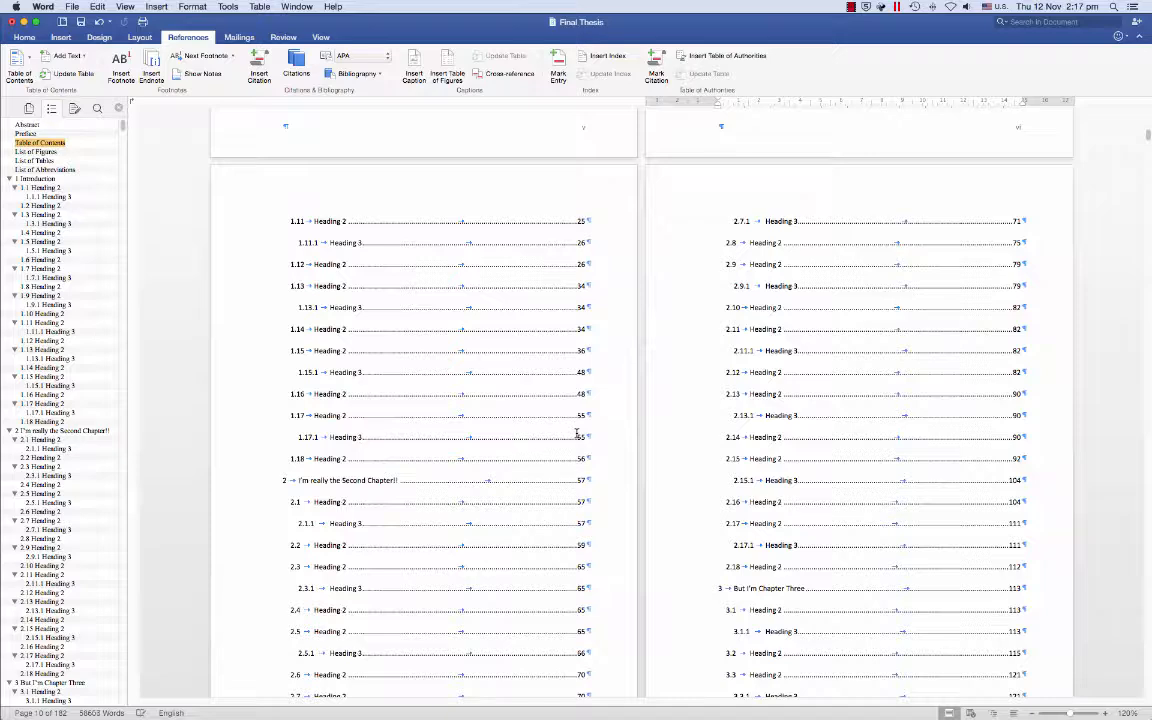
{"action": "scroll", "coordinate": [577, 433], "scroll_direction": "down", "scroll_amount": 10}
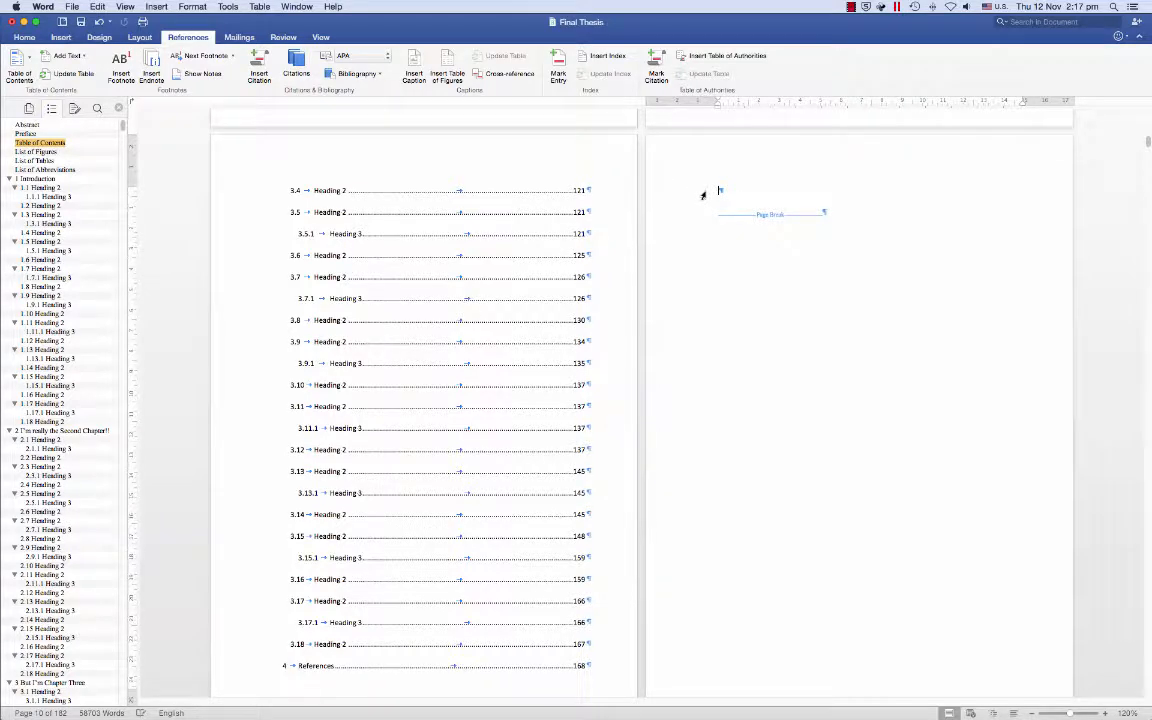
{"action": "key", "text": "Delete"}
{"action": "key", "text": "Delete"}
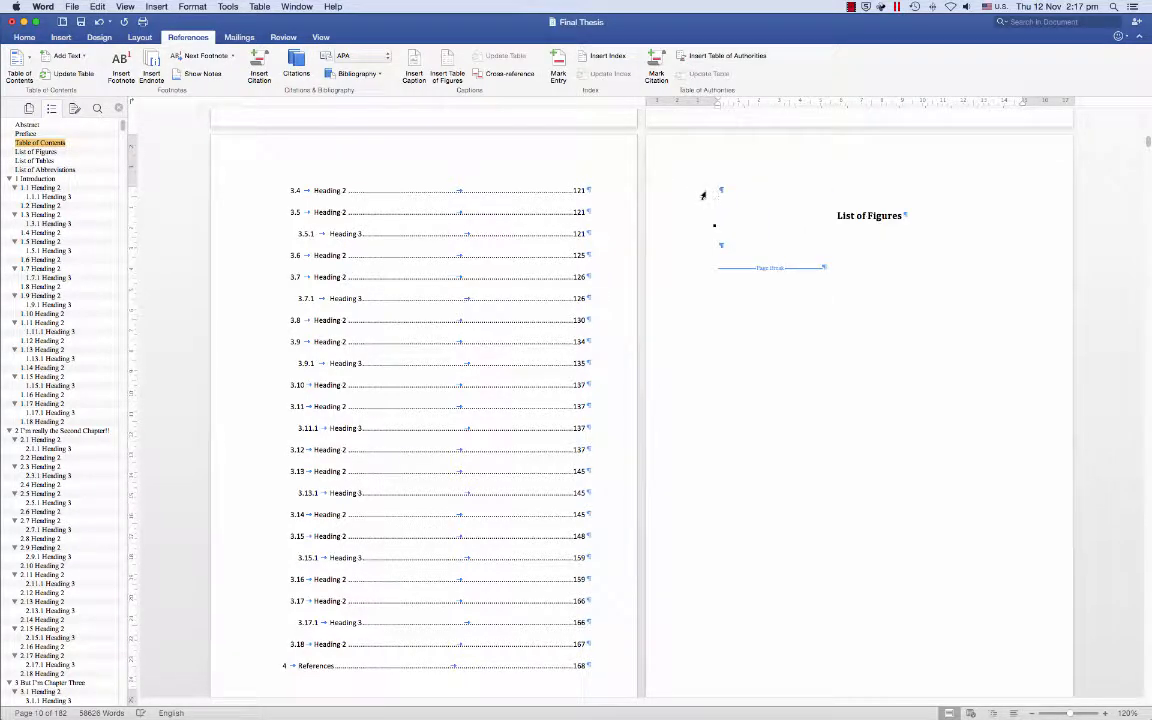
{"action": "key", "text": "Delete"}
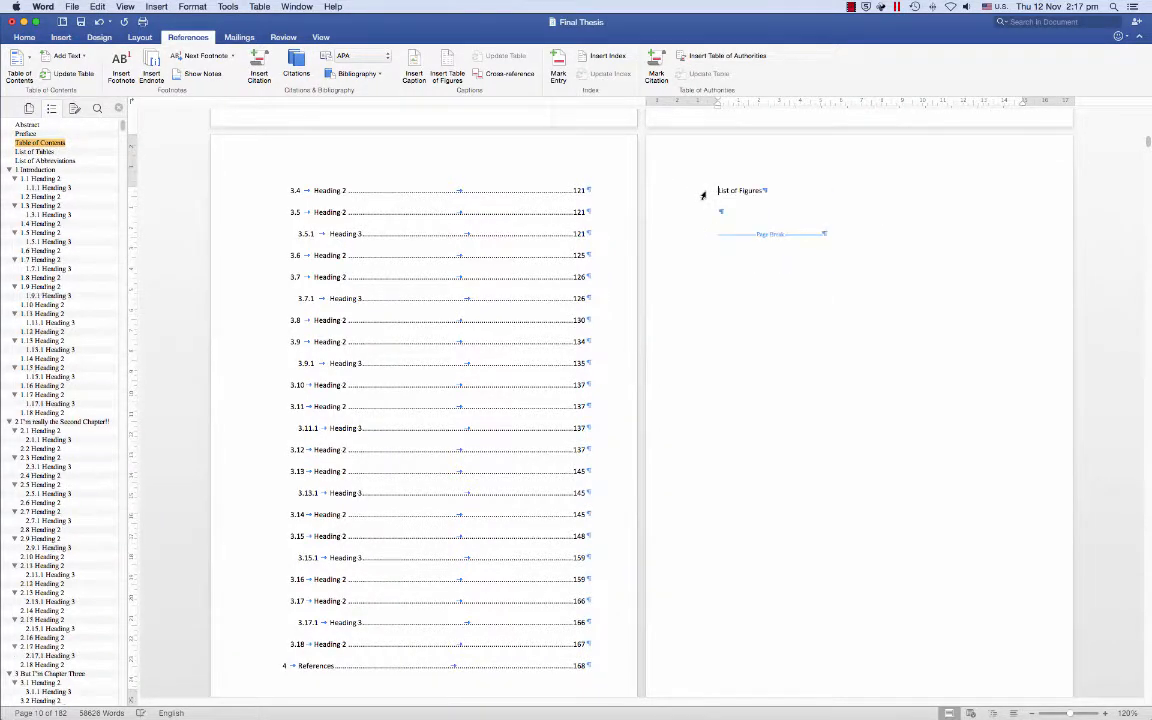
- Make List of Figures an unnumbered Heading 1, keeping Introduction as chapter 1
{"action": "left_click", "coordinate": [30, 38]}
{"action": "left_click", "coordinate": [548, 65]}
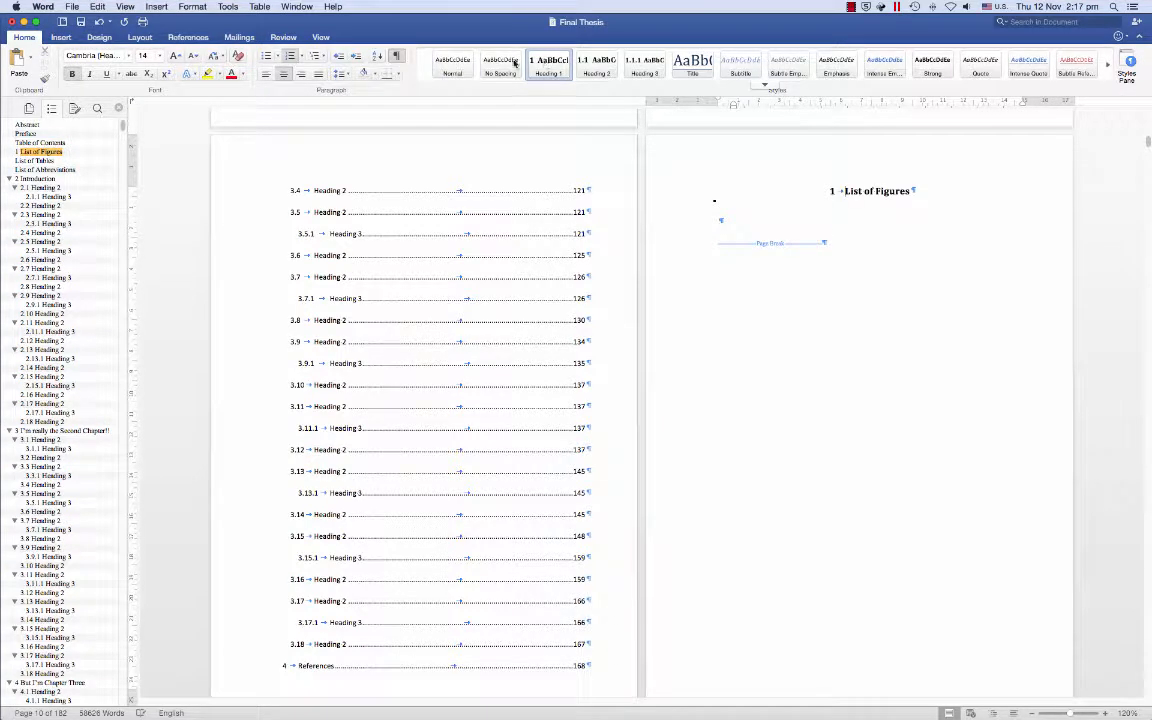
{"action": "left_click", "coordinate": [264, 54]}
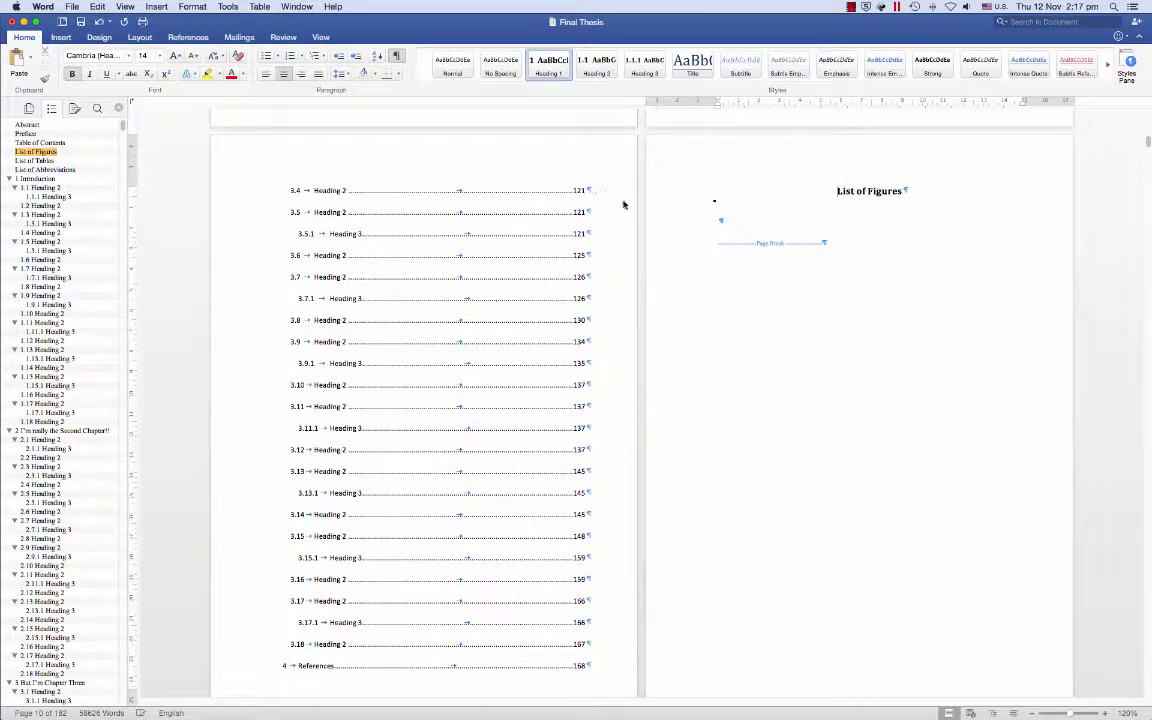
{"action": "key", "text": "Down"}
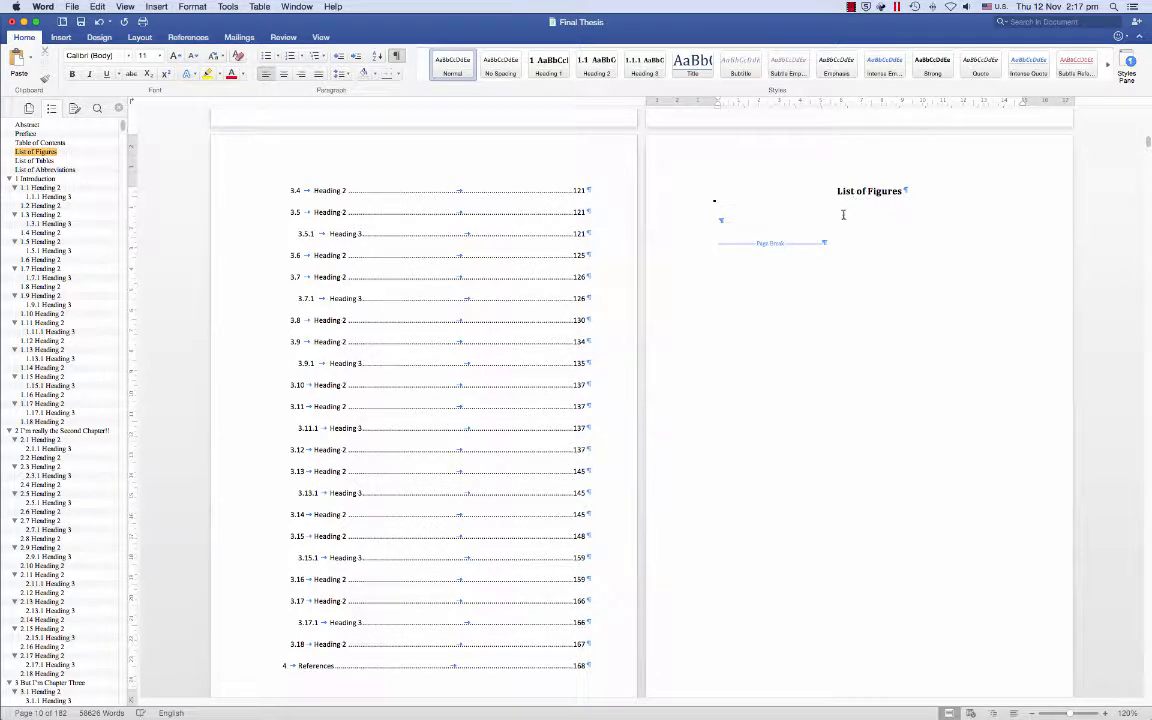
{"action": "left_click", "coordinate": [175, 38]}
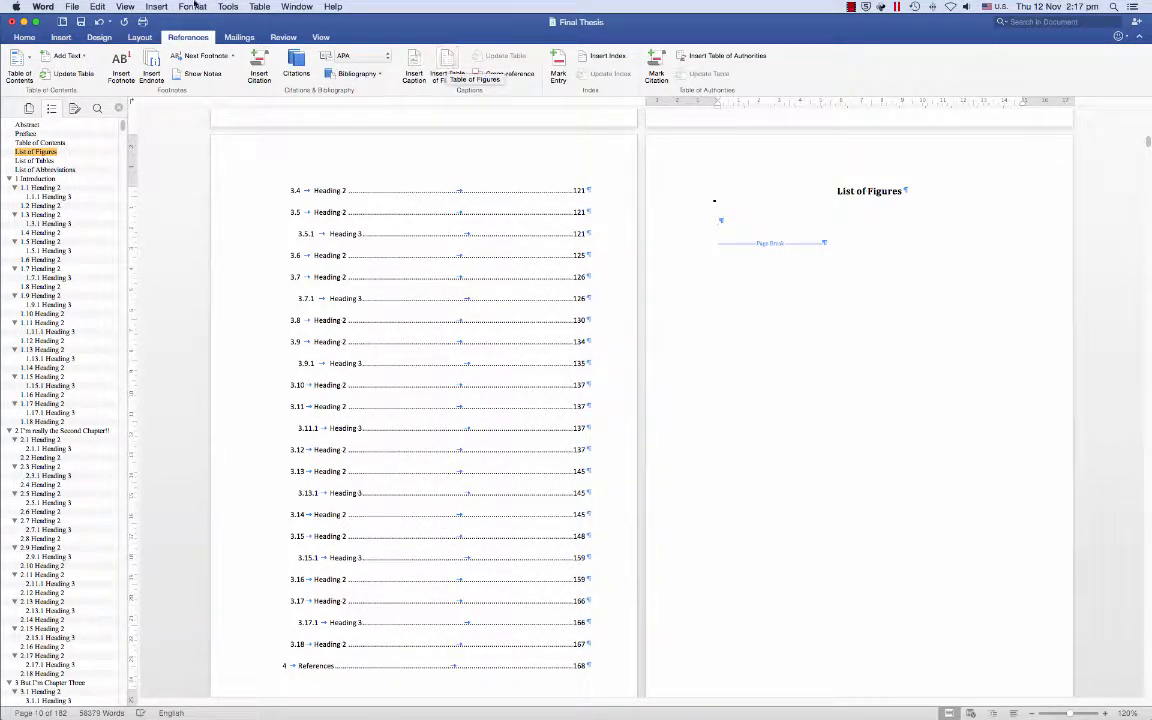
- Insert a table of figures using the Figure caption label under the List of Figures heading
{"action": "left_click", "coordinate": [156, 7]}
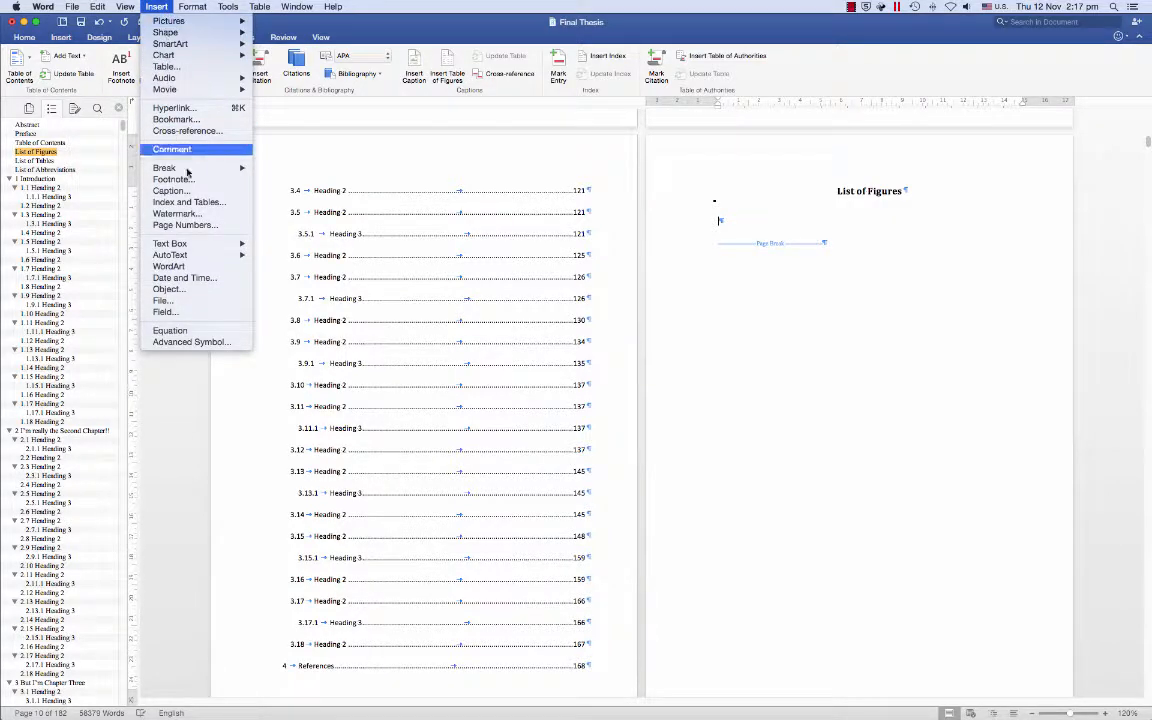
{"action": "left_click", "coordinate": [189, 202]}
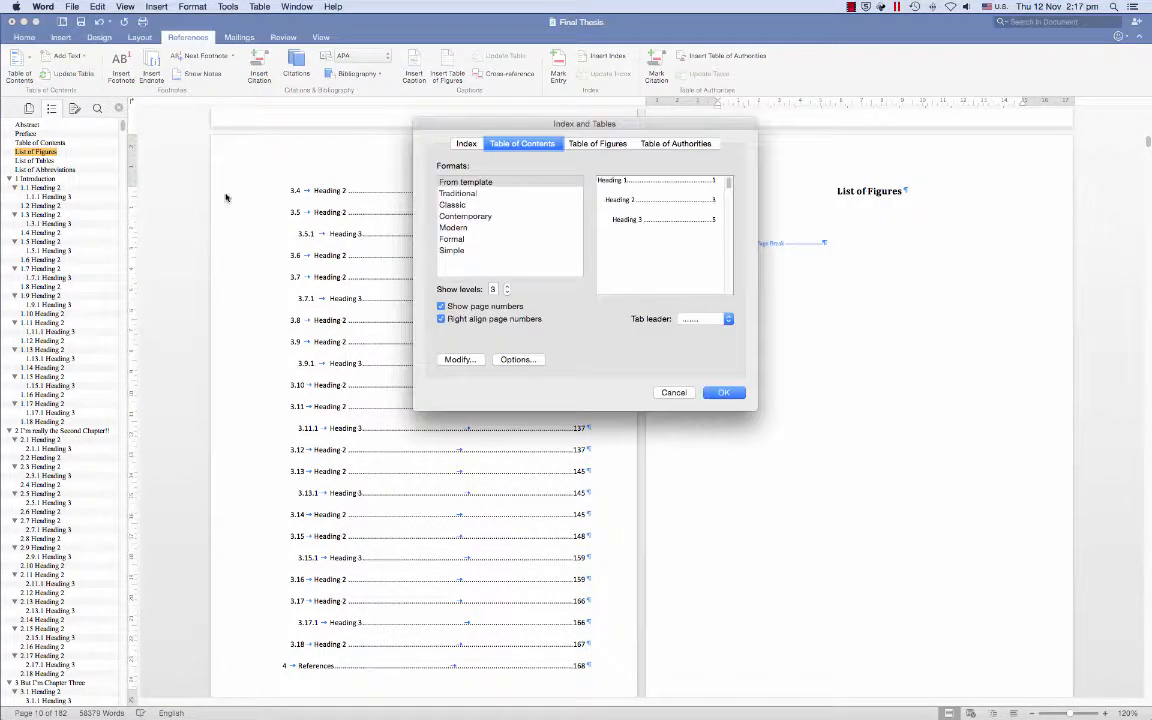
{"action": "left_click", "coordinate": [588, 144]}
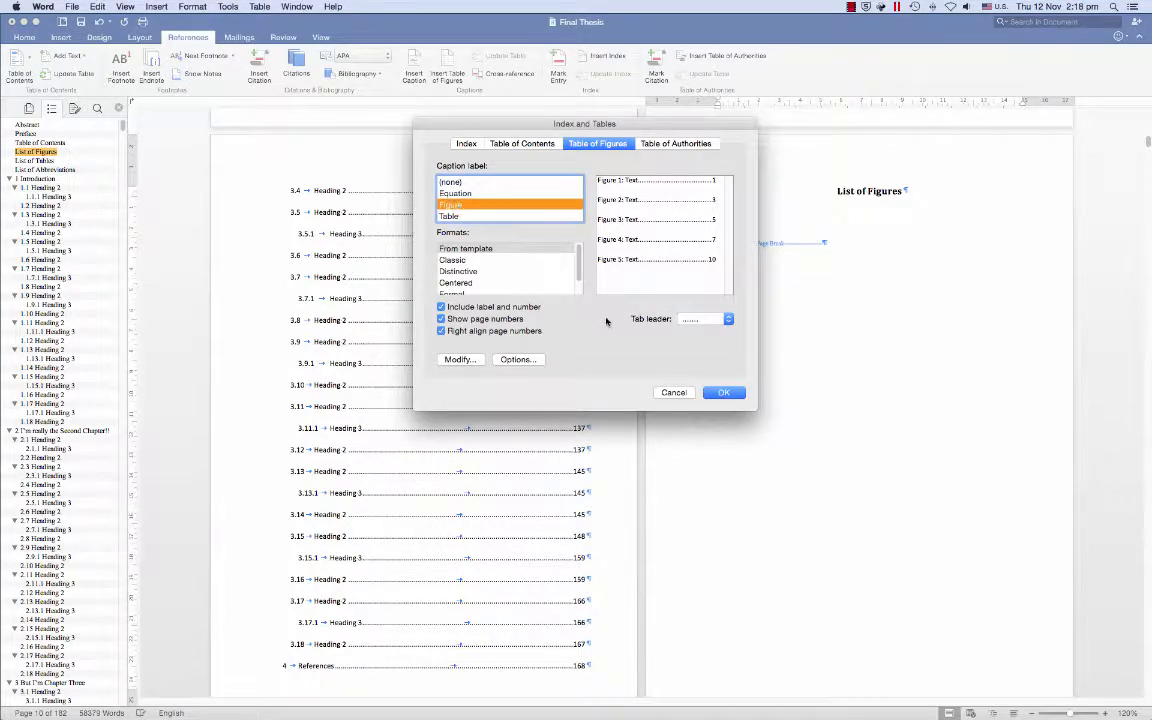
{"action": "left_click", "coordinate": [724, 392]}
{"action": "scroll", "coordinate": [661, 318], "scroll_direction": "down", "scroll_amount": 10}
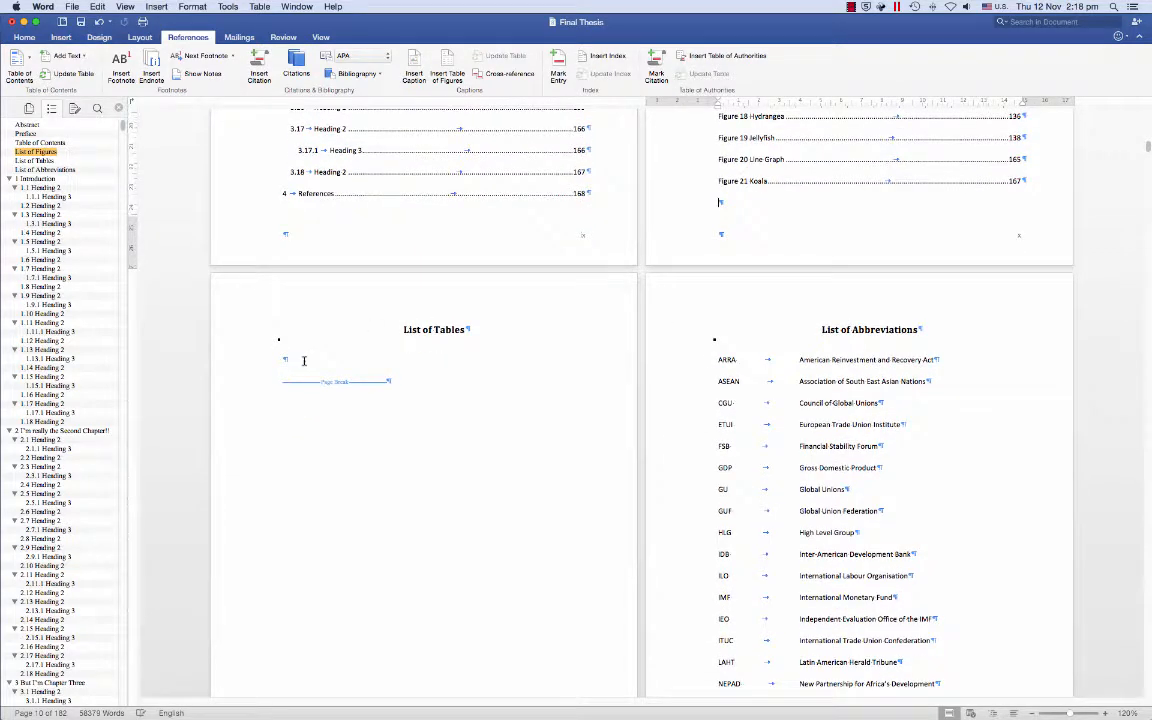
- Delete the stray page break to remove the blank page before List of Tables
{"action": "left_click", "coordinate": [303, 361]}
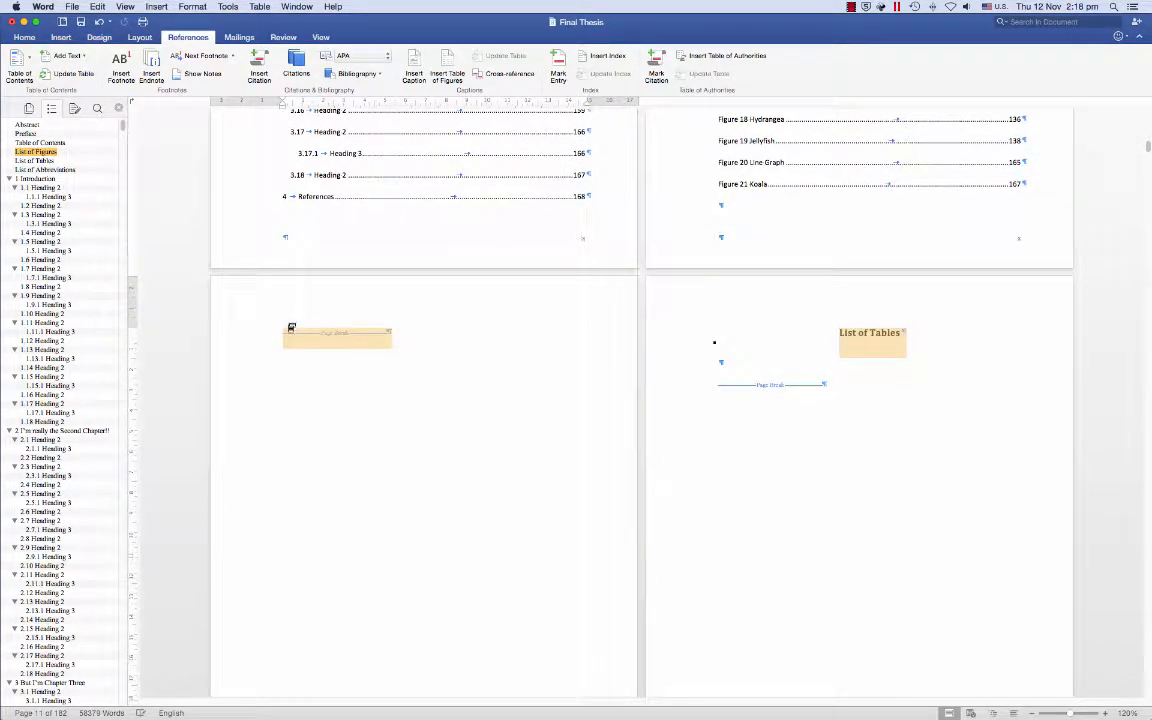
{"action": "left_click", "coordinate": [791, 360]}
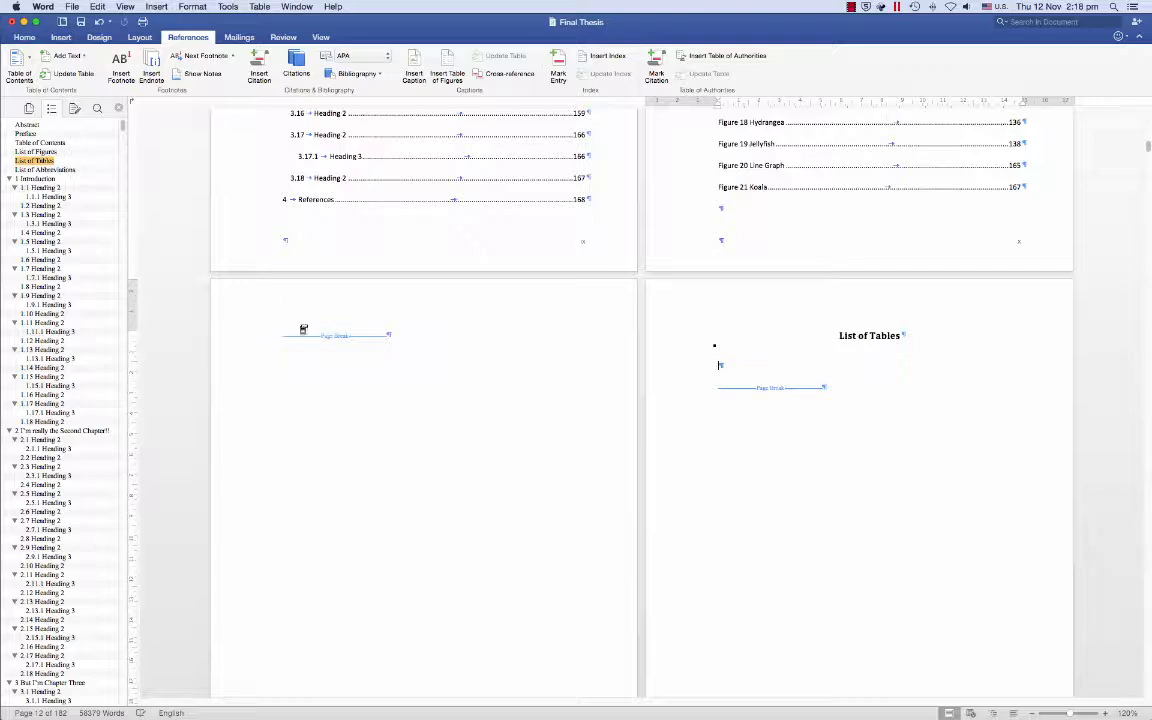
{"action": "left_click", "coordinate": [257, 335]}
{"action": "scroll", "coordinate": [257, 370], "scroll_direction": "up", "scroll_amount": 1}
{"action": "key", "text": "BackSpace"}
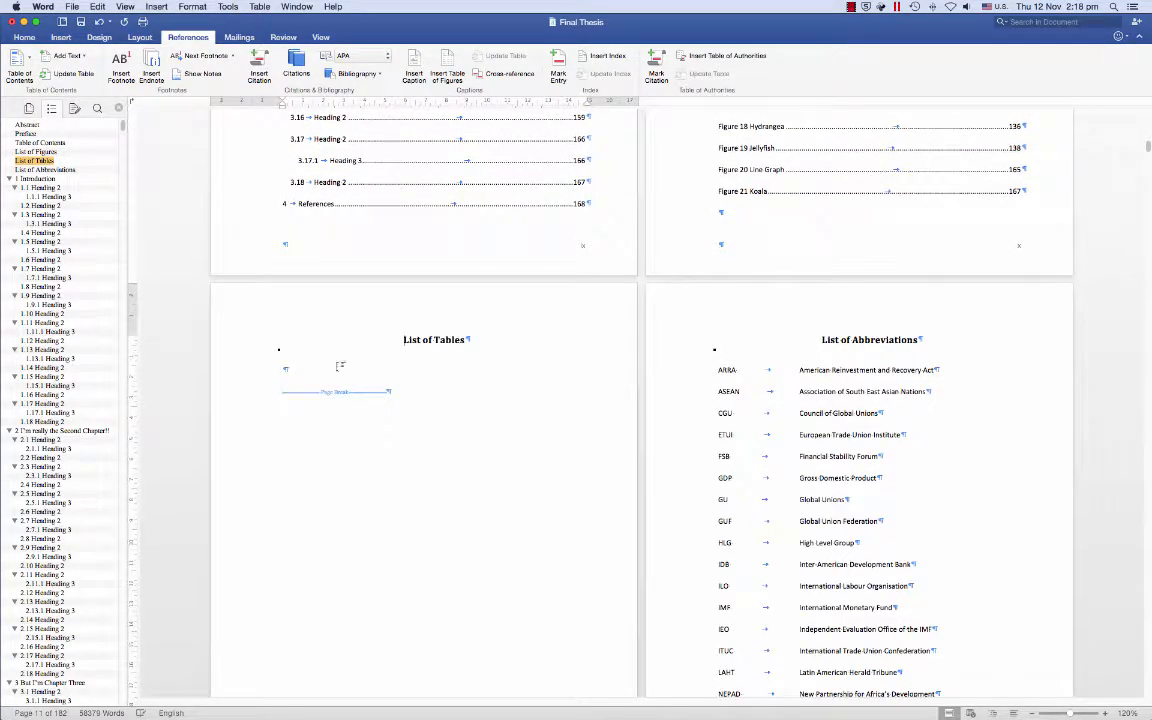
{"action": "scroll", "coordinate": [337, 381], "scroll_direction": "up", "scroll_amount": 1}
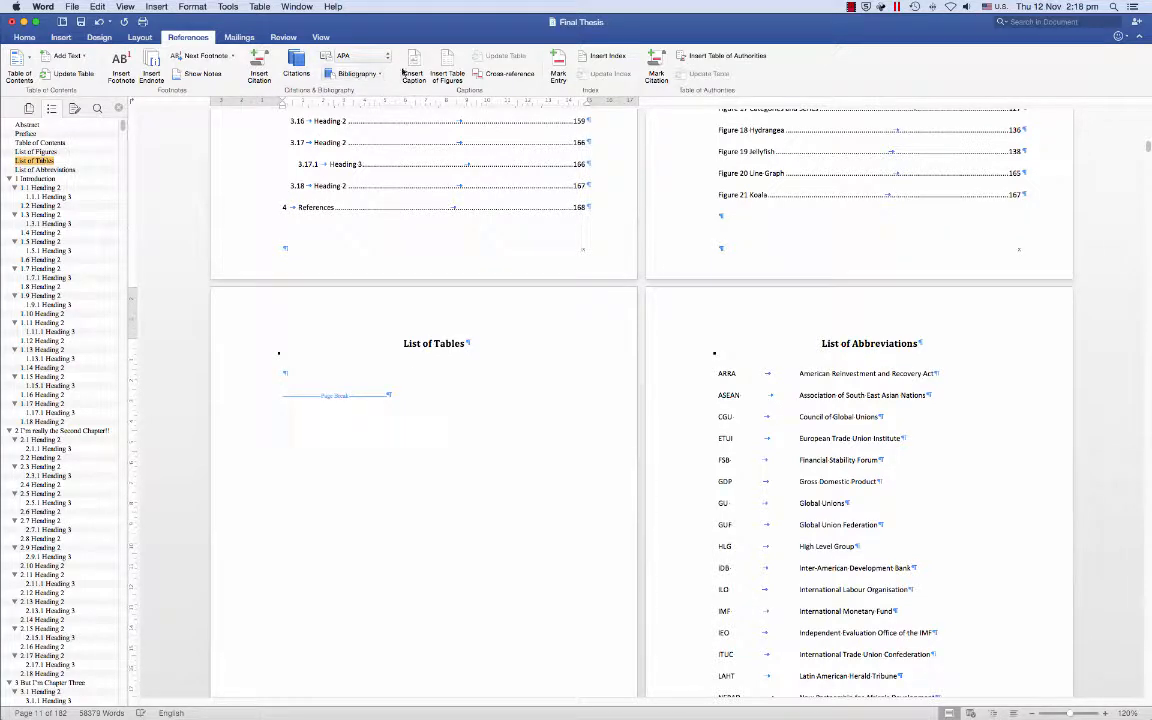
- Insert a table of figures using the Table caption label as the List of Tables
{"action": "left_click", "coordinate": [450, 64]}
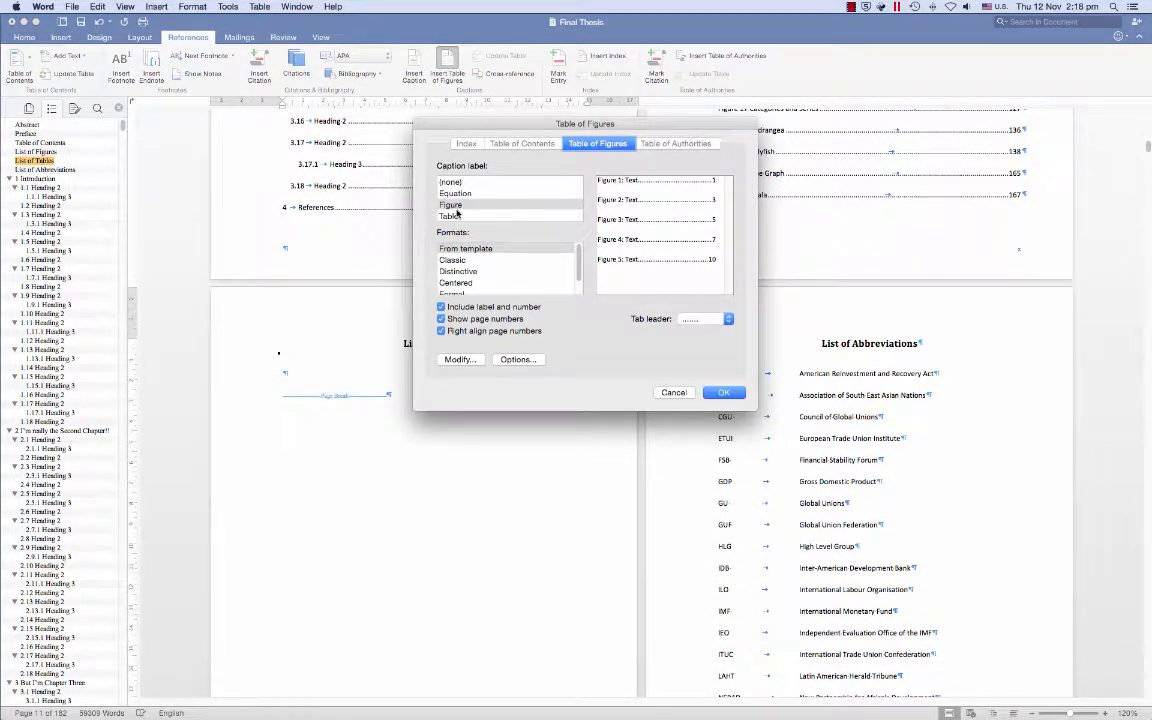
{"action": "left_click", "coordinate": [450, 216]}
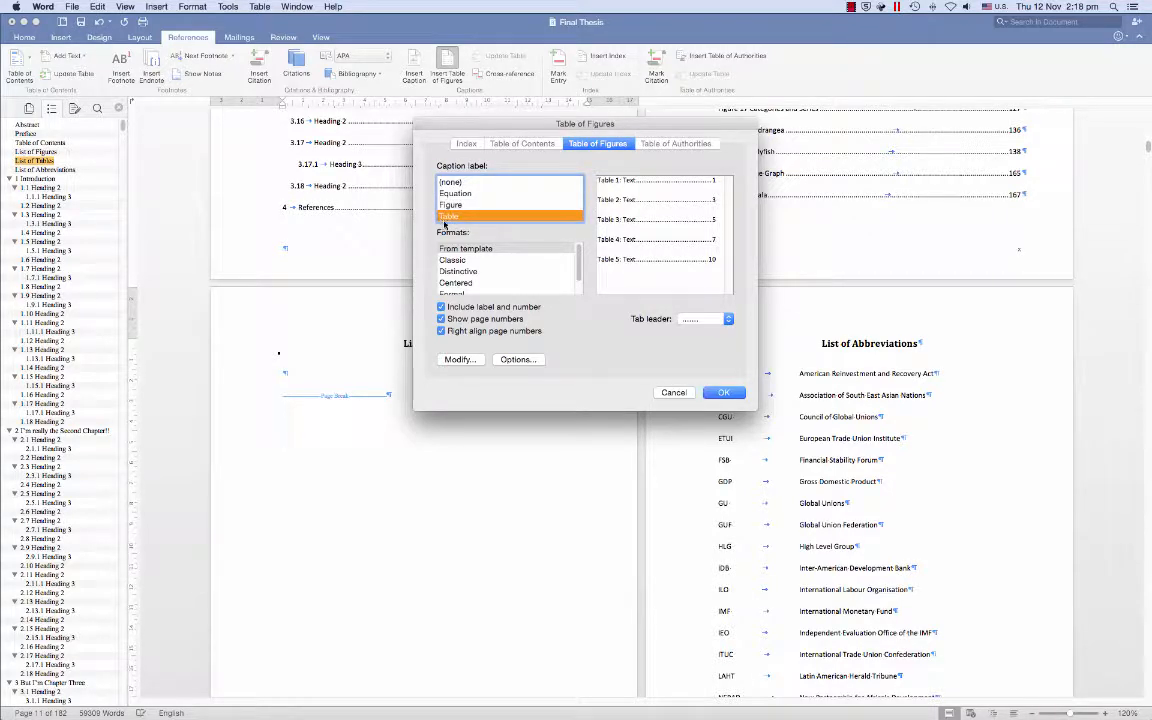
{"action": "left_click", "coordinate": [722, 392]}
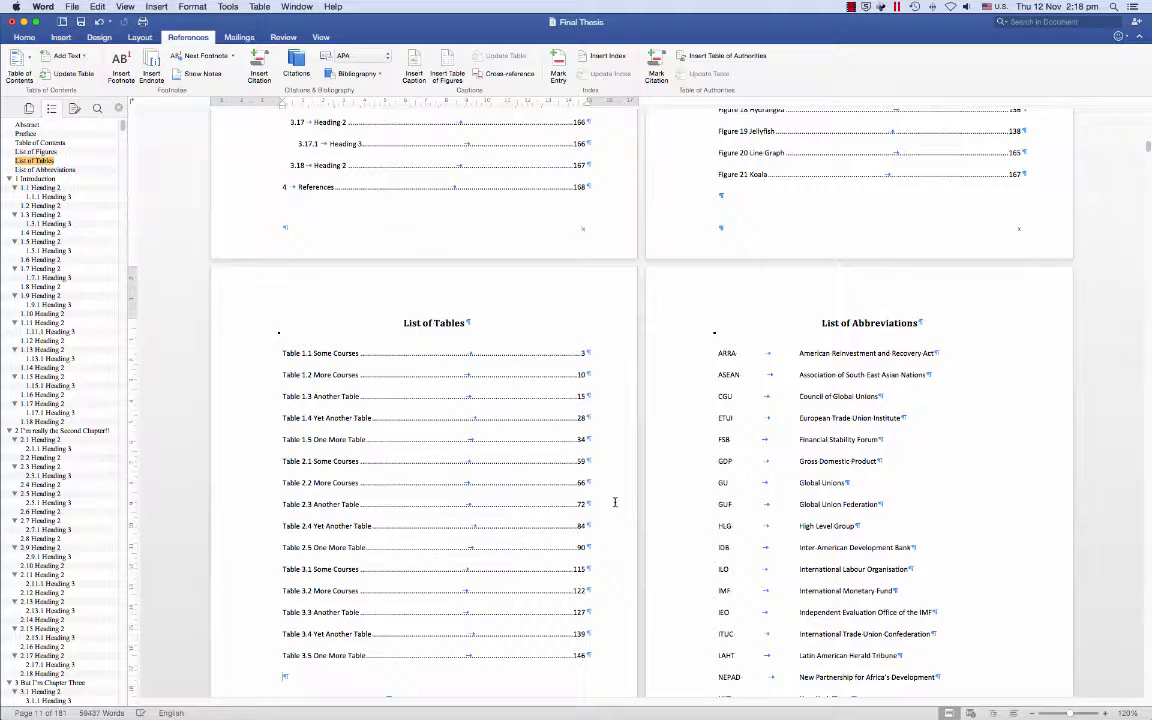
- Look over the new List of Tables, then jump back to the Table of Contents section
{"action": "scroll", "coordinate": [615, 502], "scroll_direction": "down", "scroll_amount": 5}
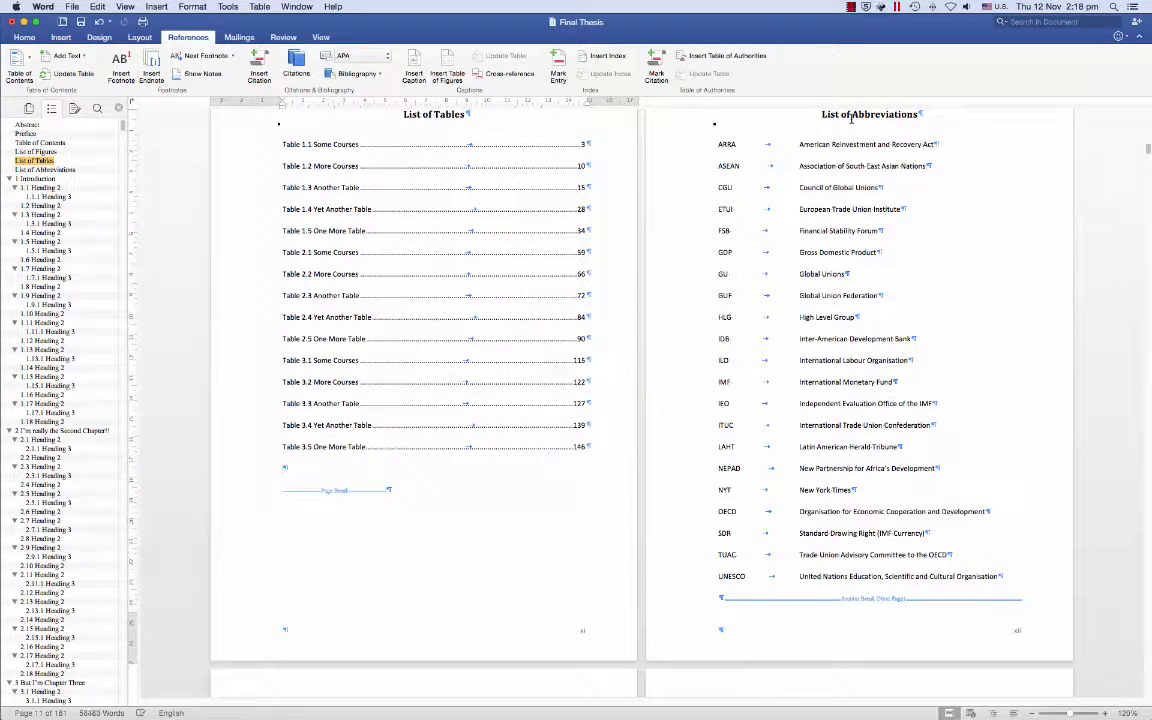
{"action": "scroll", "coordinate": [1028, 620], "scroll_direction": "up", "scroll_amount": 1}
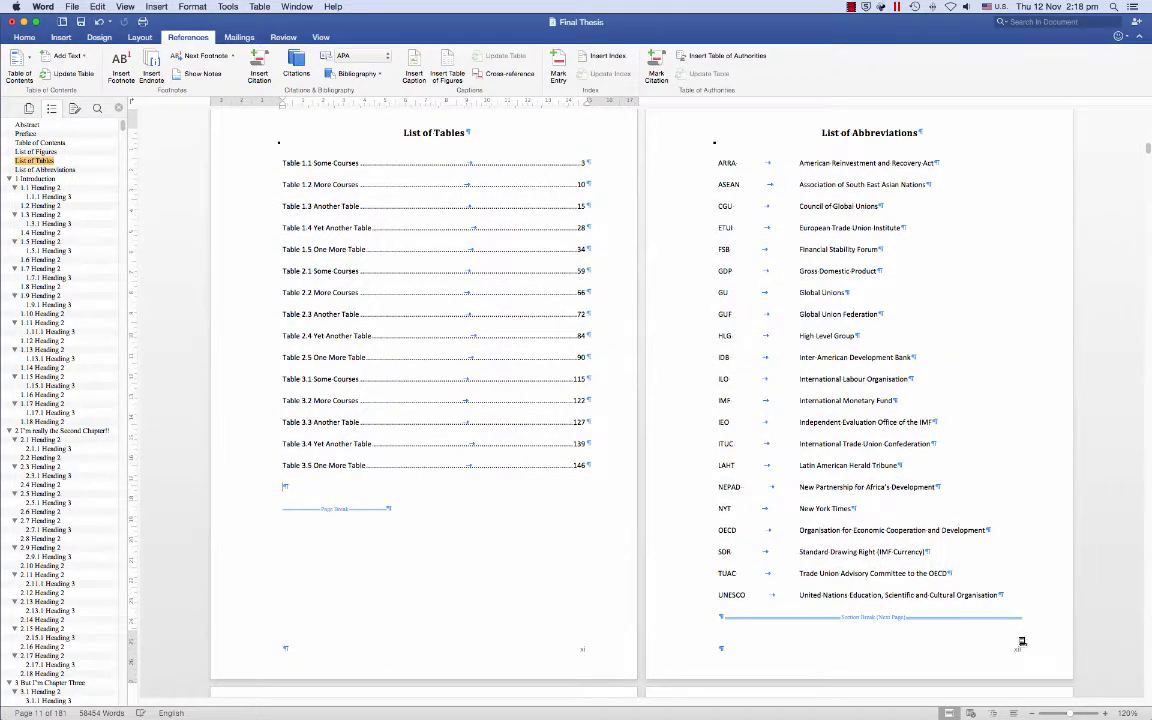
{"action": "left_click", "coordinate": [40, 142]}
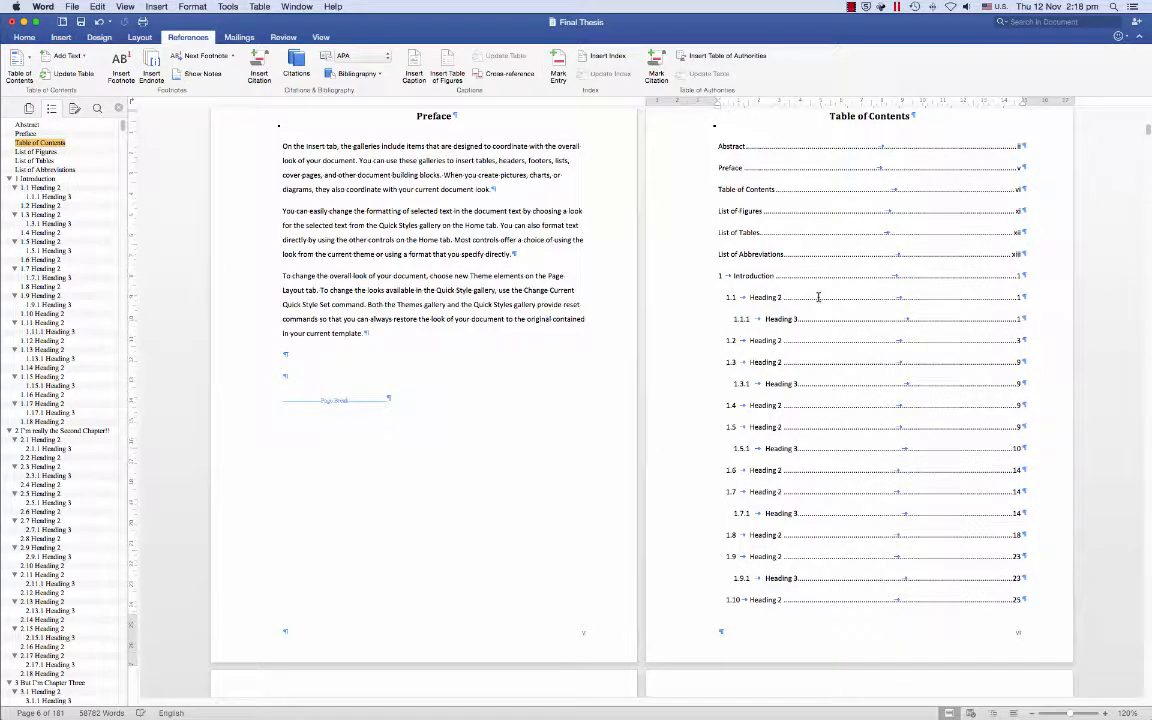
- Update the table of contents field, refreshing page numbers only
{"action": "right_click", "coordinate": [818, 297]}
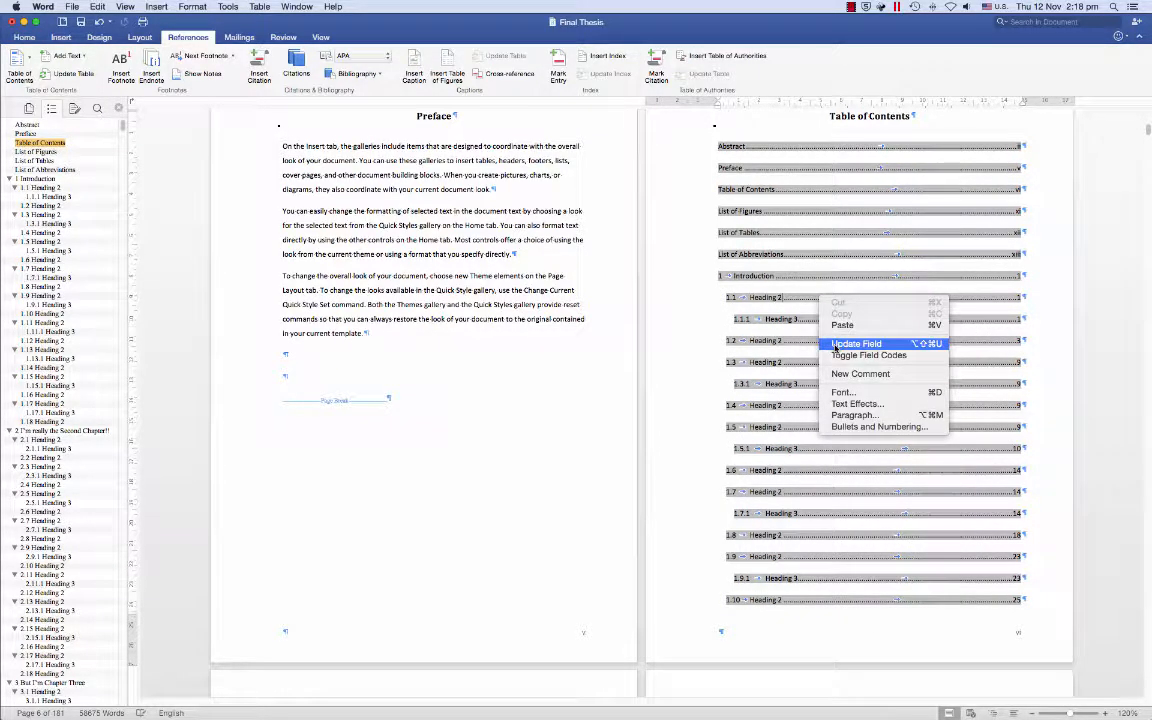
{"action": "left_click", "coordinate": [836, 344]}
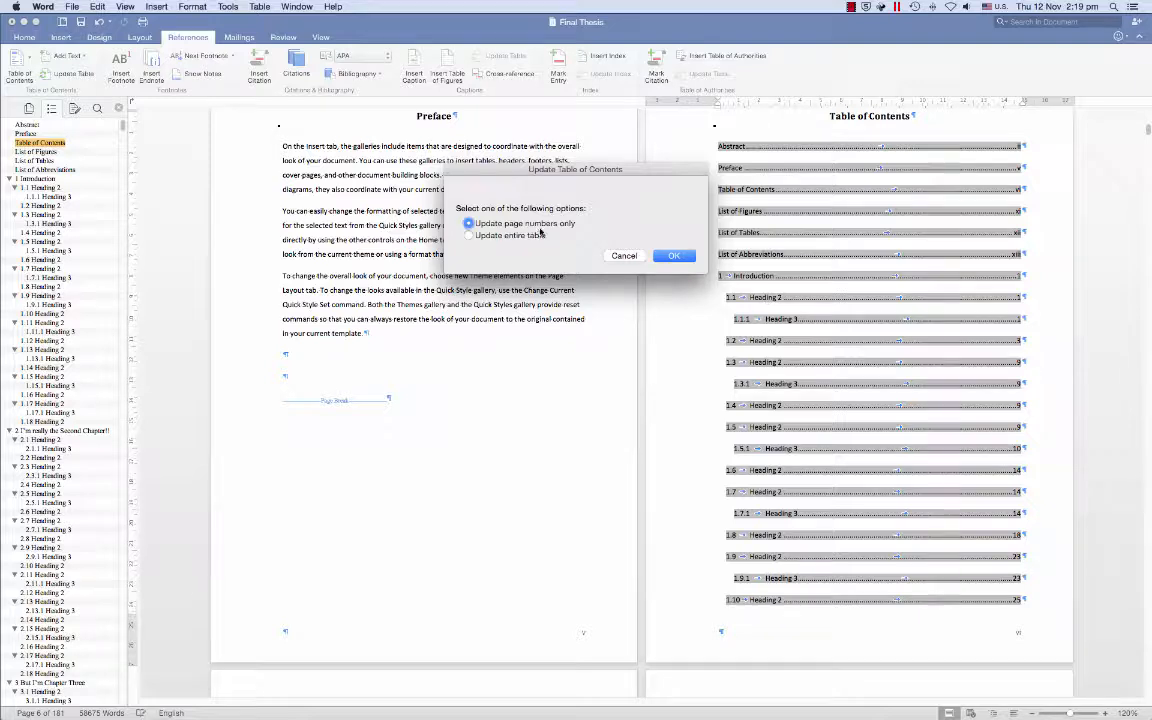
{"action": "left_click", "coordinate": [675, 257]}
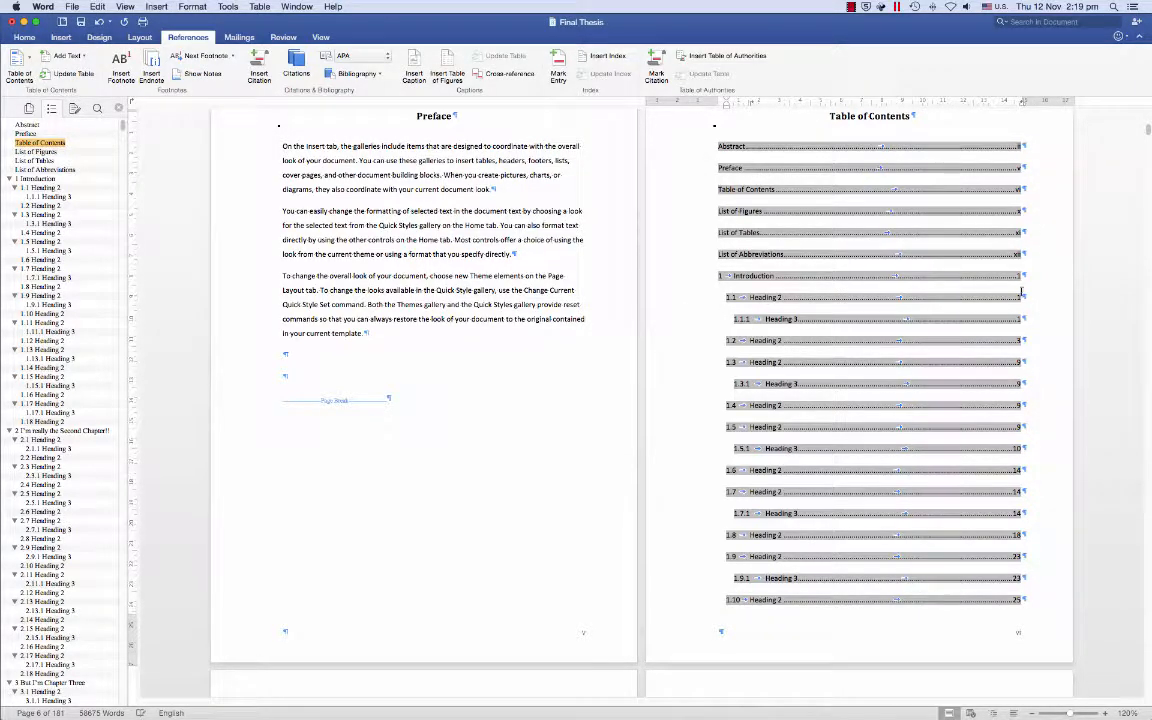
- Delete the Table of Contents entry line from the contents list
{"action": "scroll", "coordinate": [1024, 262], "scroll_direction": "up", "scroll_amount": 1}
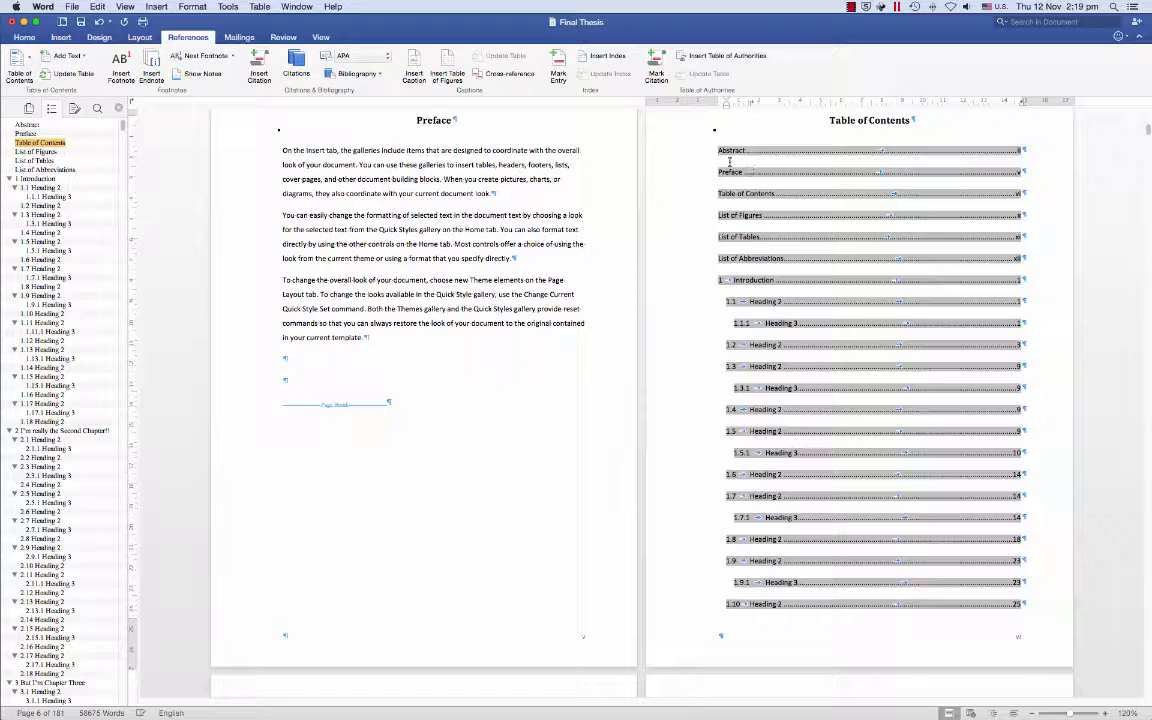
{"action": "left_click", "coordinate": [846, 119]}
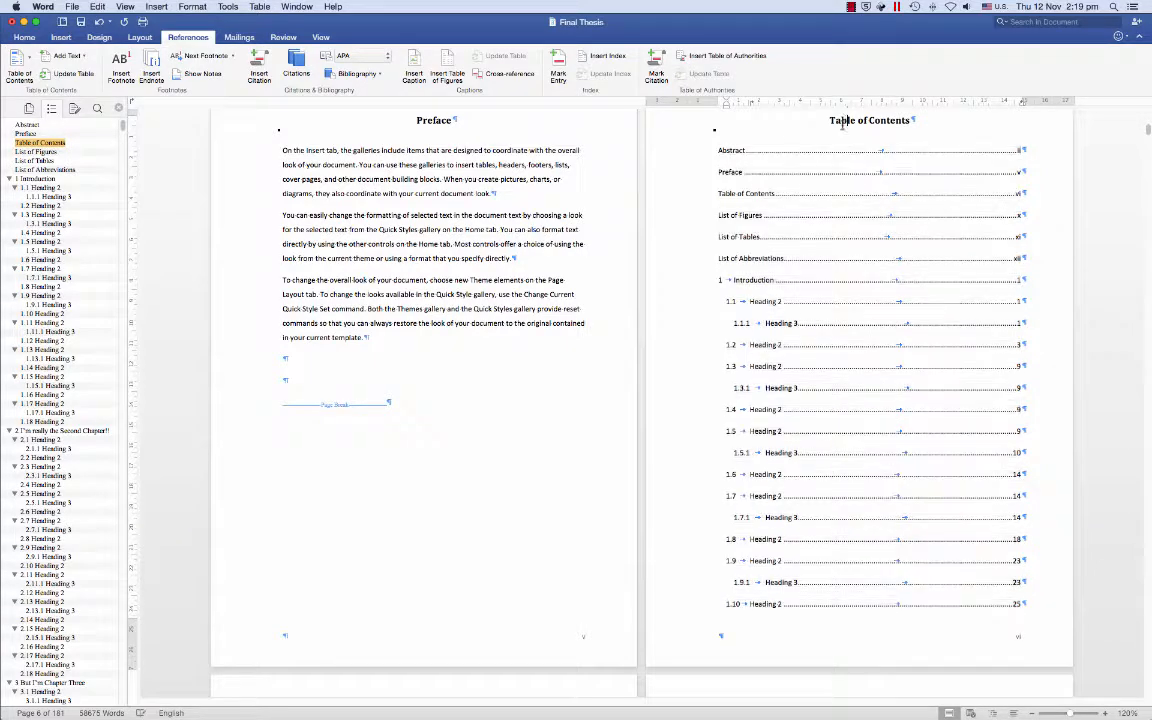
{"action": "left_click", "coordinate": [697, 195]}
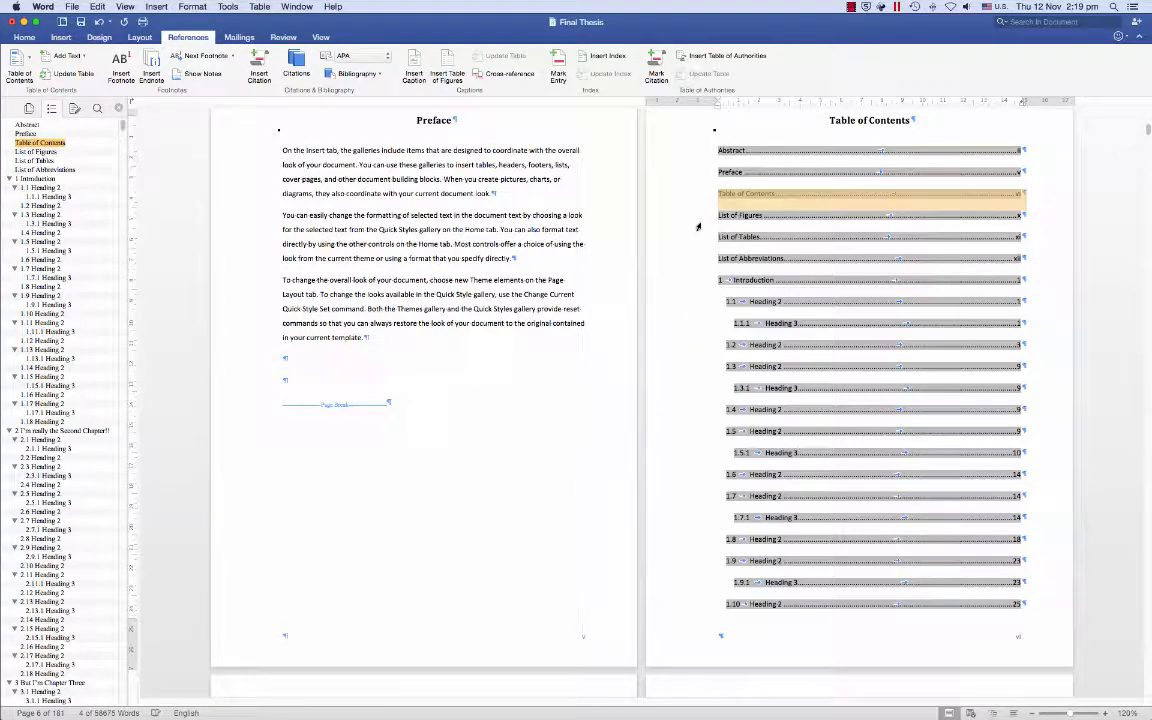
{"action": "key", "text": "Delete"}
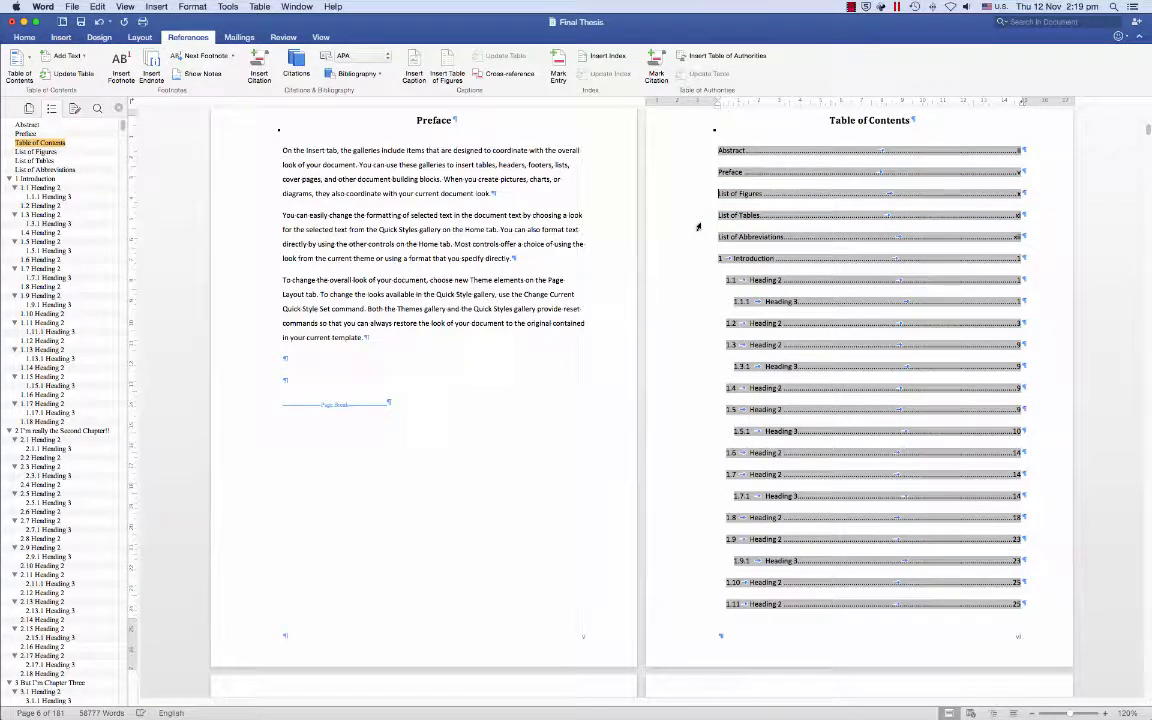